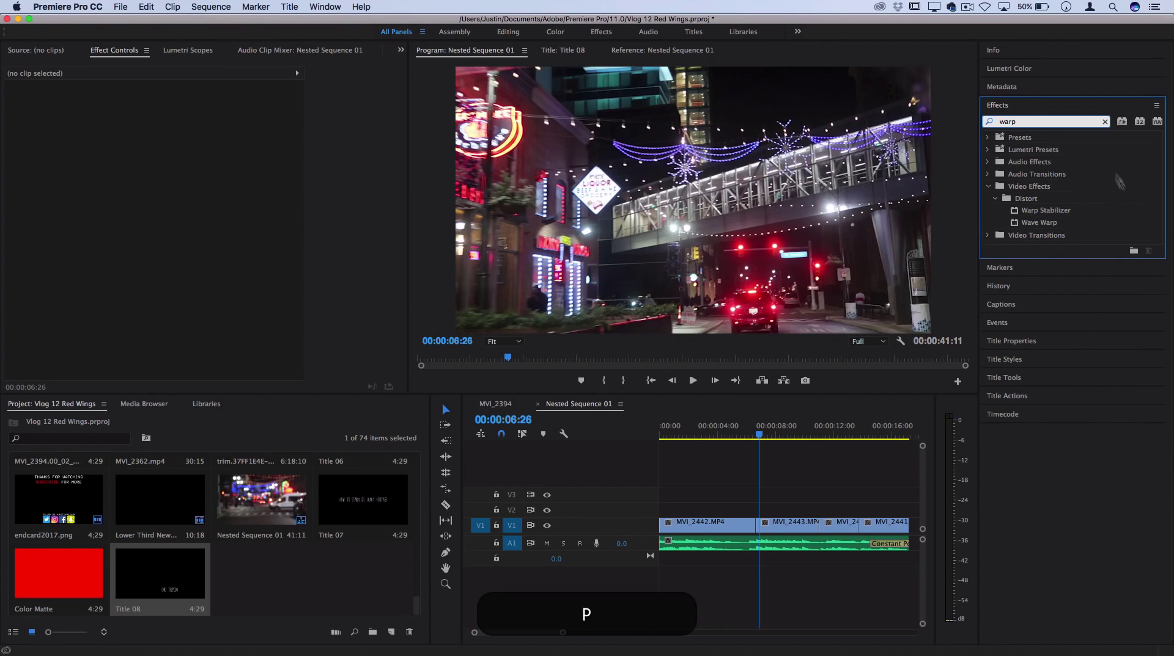
Apply Warp Stabilizer from the Distort effects to clip MVI_2443 in the nested sequence.
click(1024, 202)
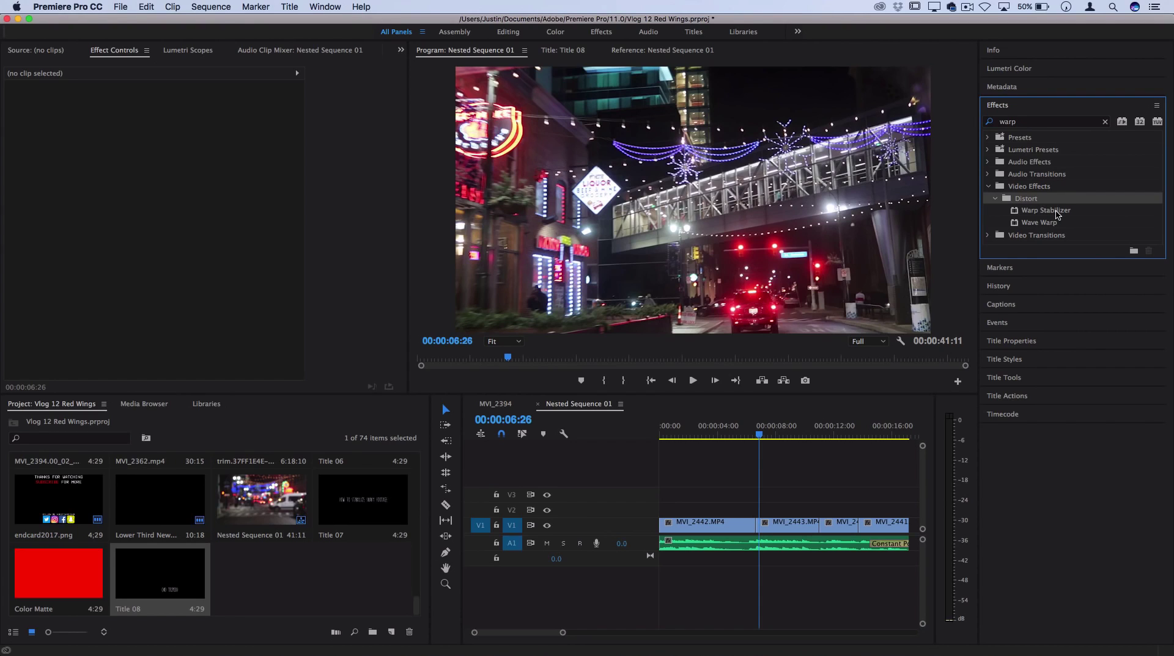
drag(1057, 214, 787, 522)
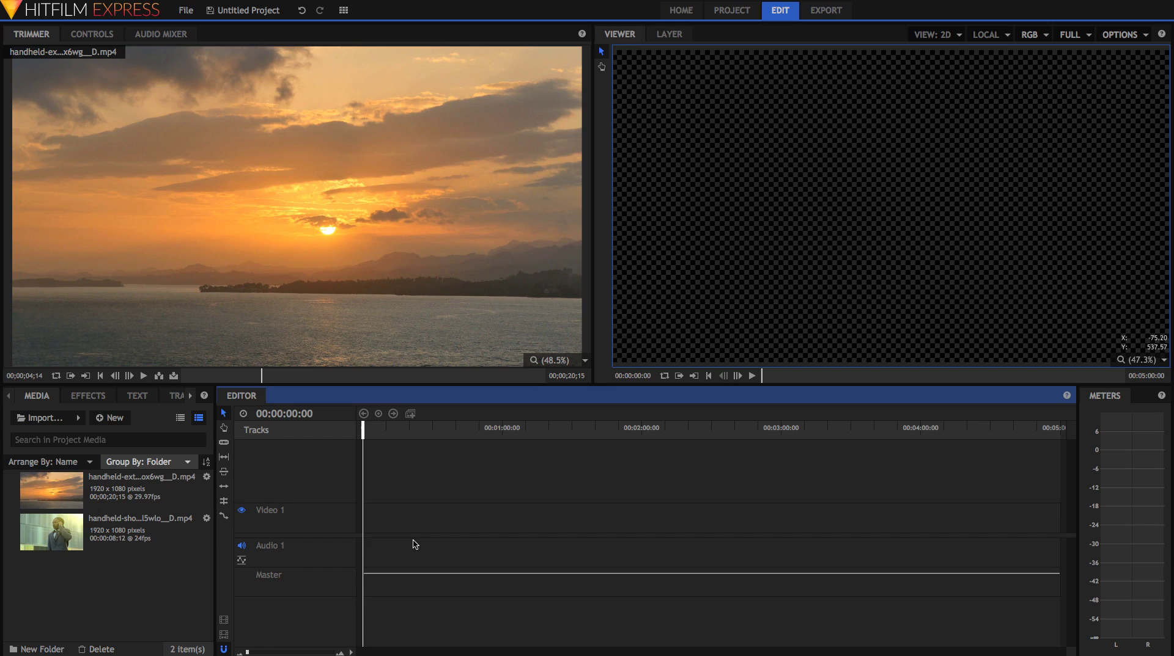
Make a 1920x1080, 29.97 fps composite shot from the sunset clip and use the Compositing workspace.
click(158, 499)
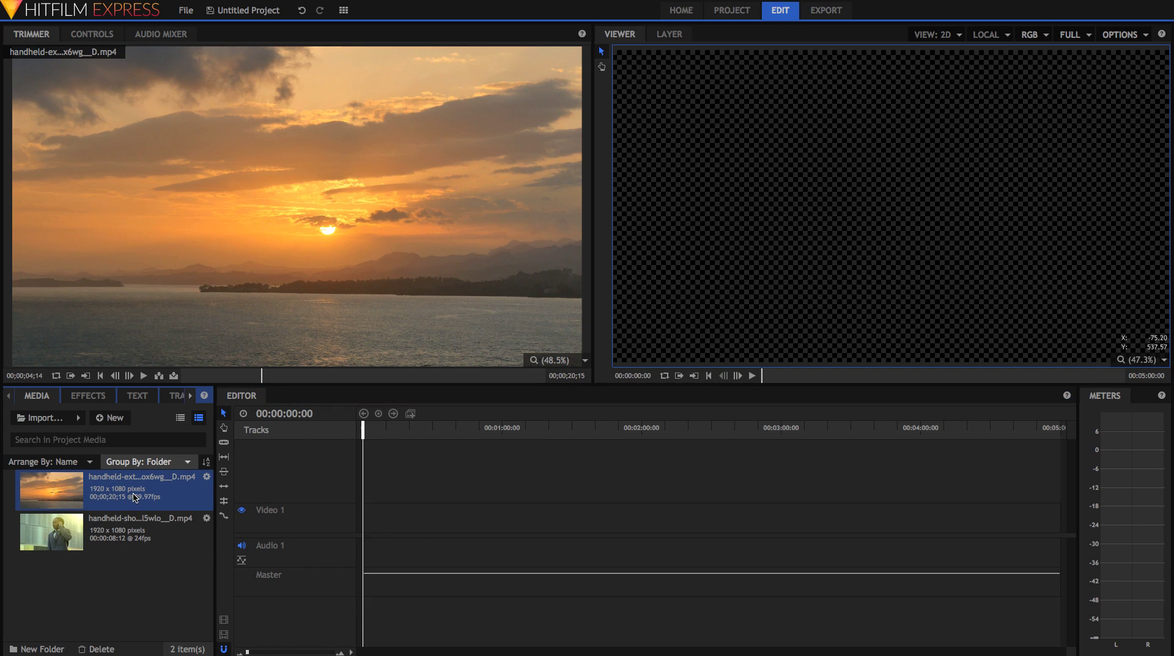
right_click(135, 498)
click(174, 441)
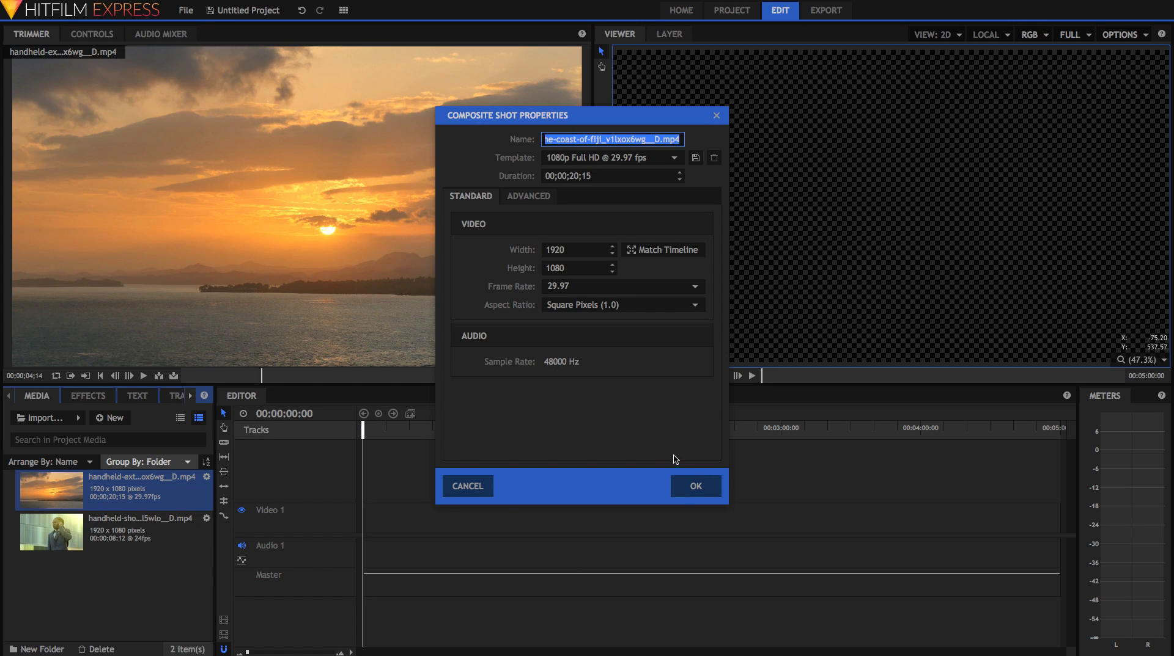
click(693, 487)
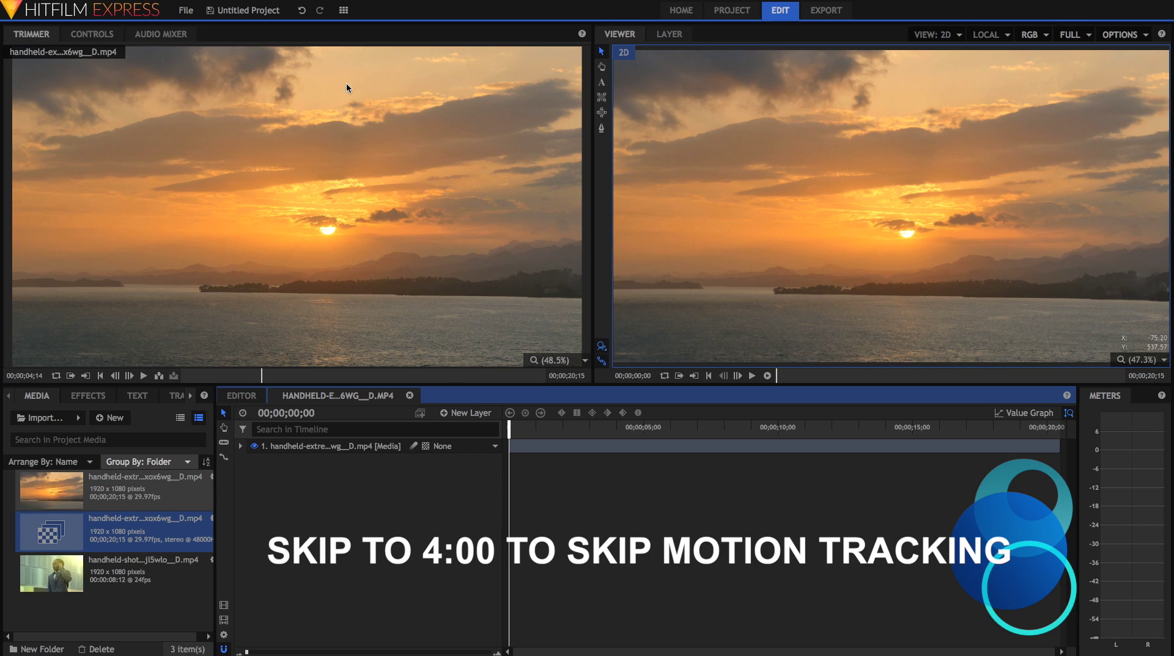
click(343, 10)
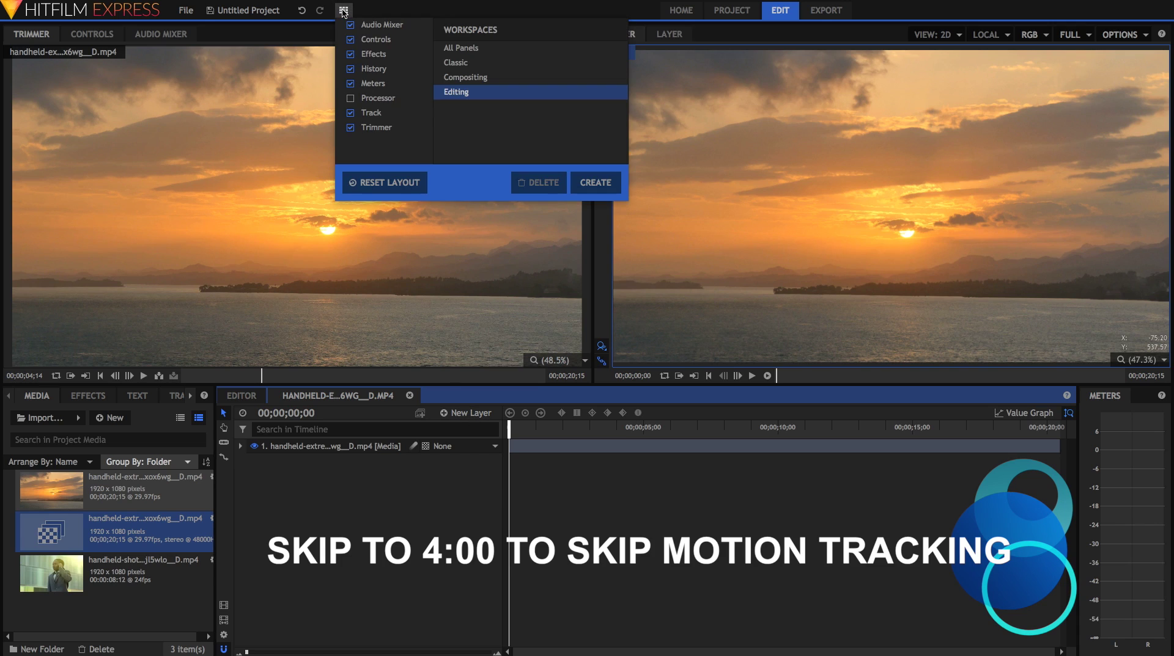
click(501, 78)
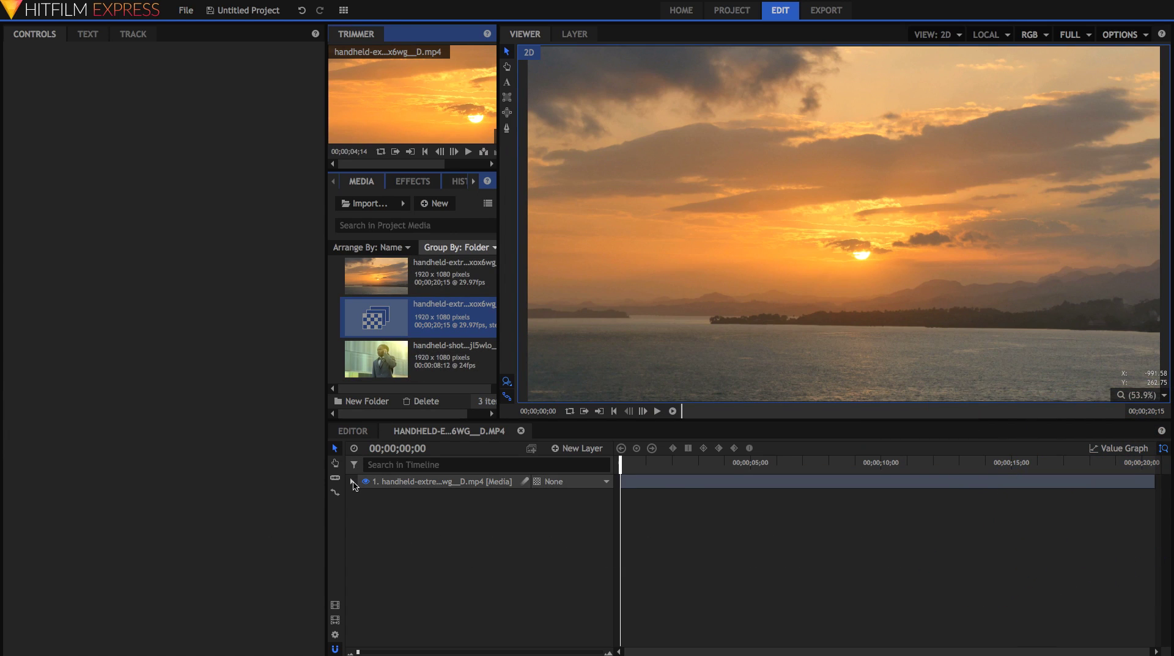
Add a Tracker to the sunset layer's Tracks and view its point in a widened Layer viewer.
click(352, 483)
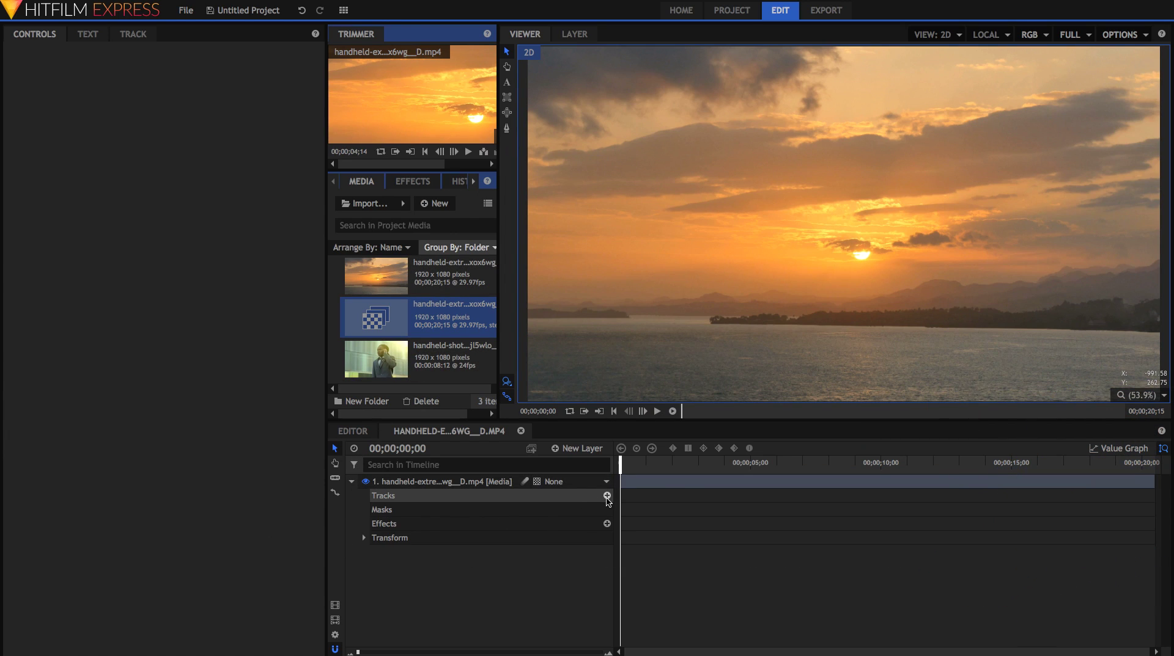
click(607, 495)
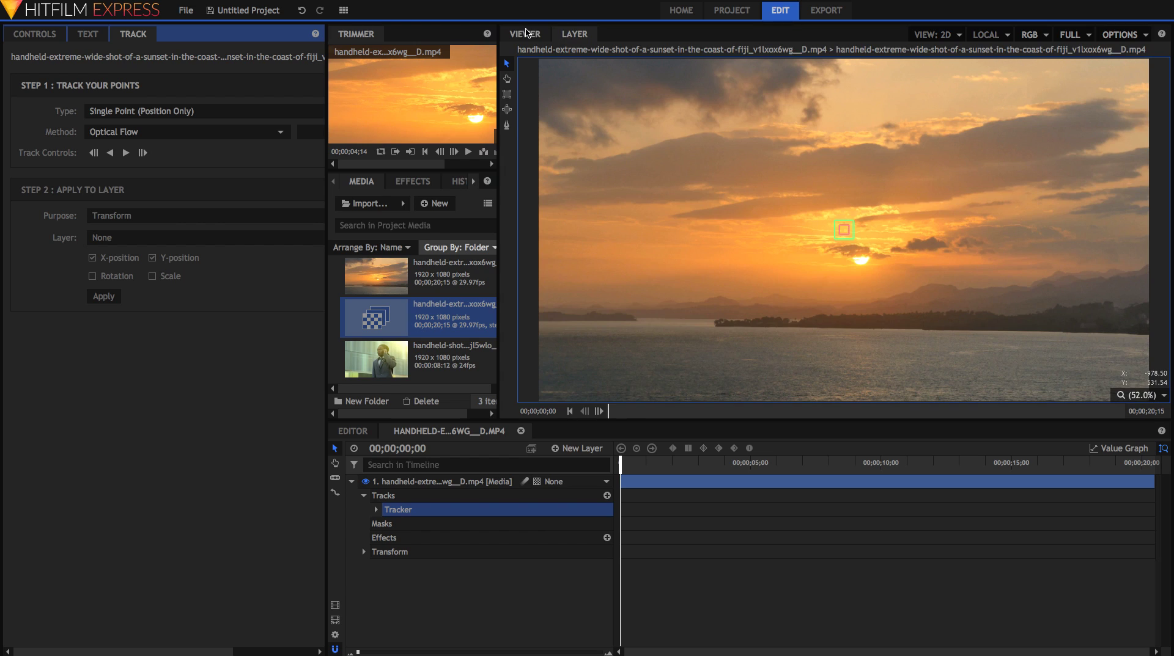
click(573, 33)
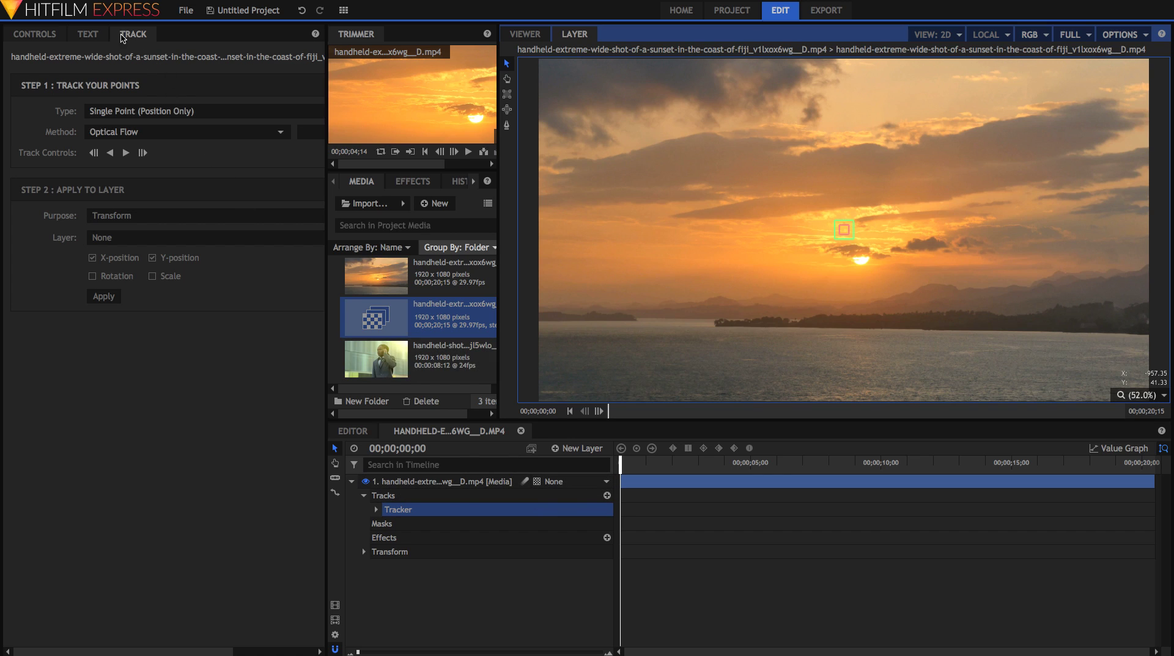
drag(327, 124, 323, 149)
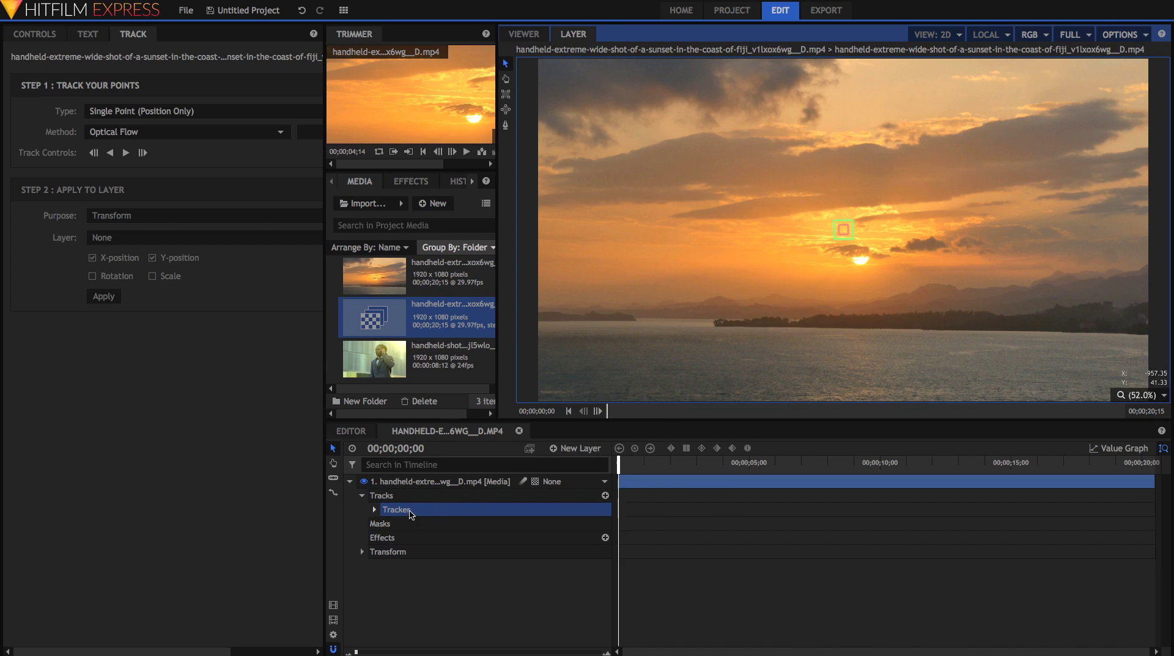
drag(325, 471, 362, 471)
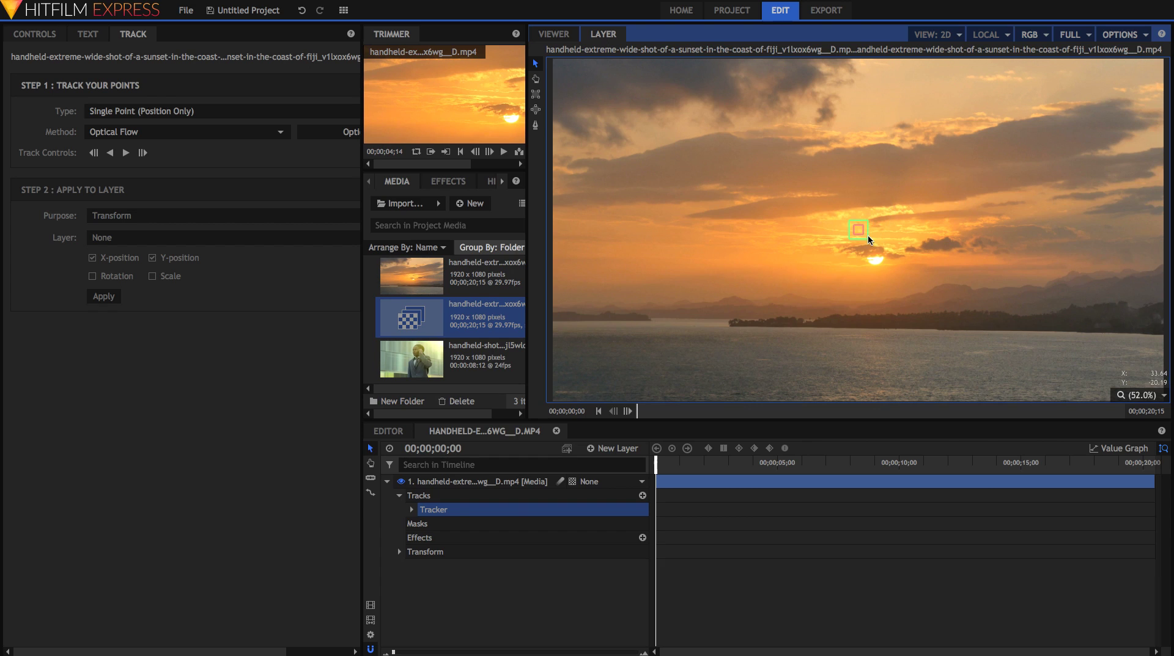
scroll(862, 235, up, 3)
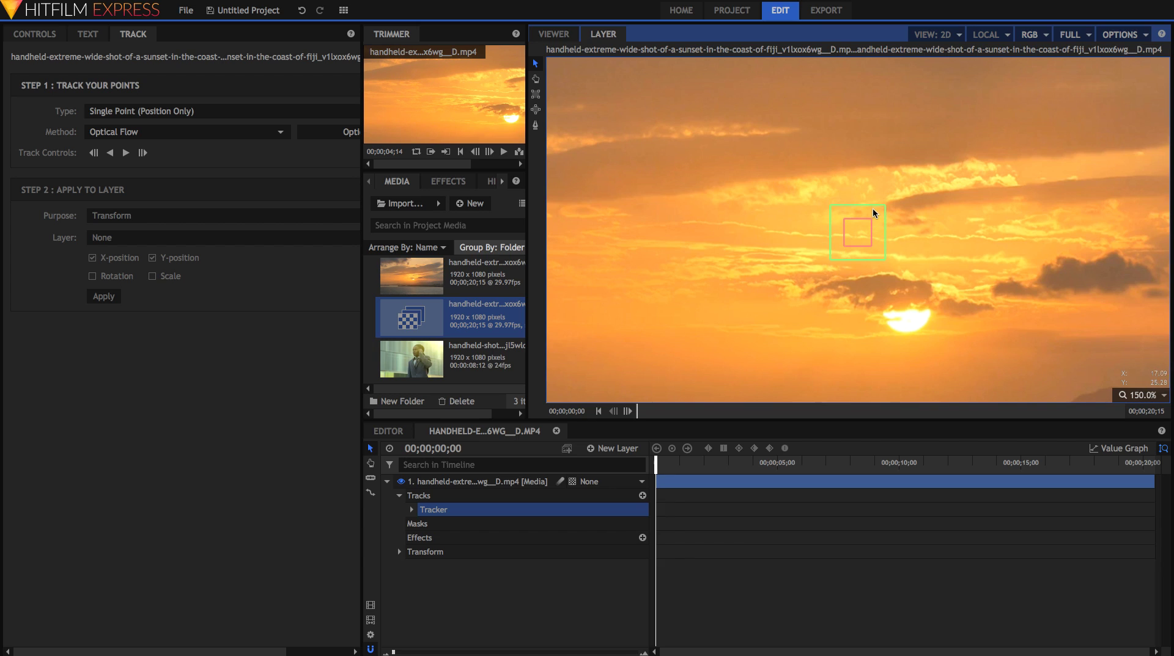
scroll(871, 227, down, 2)
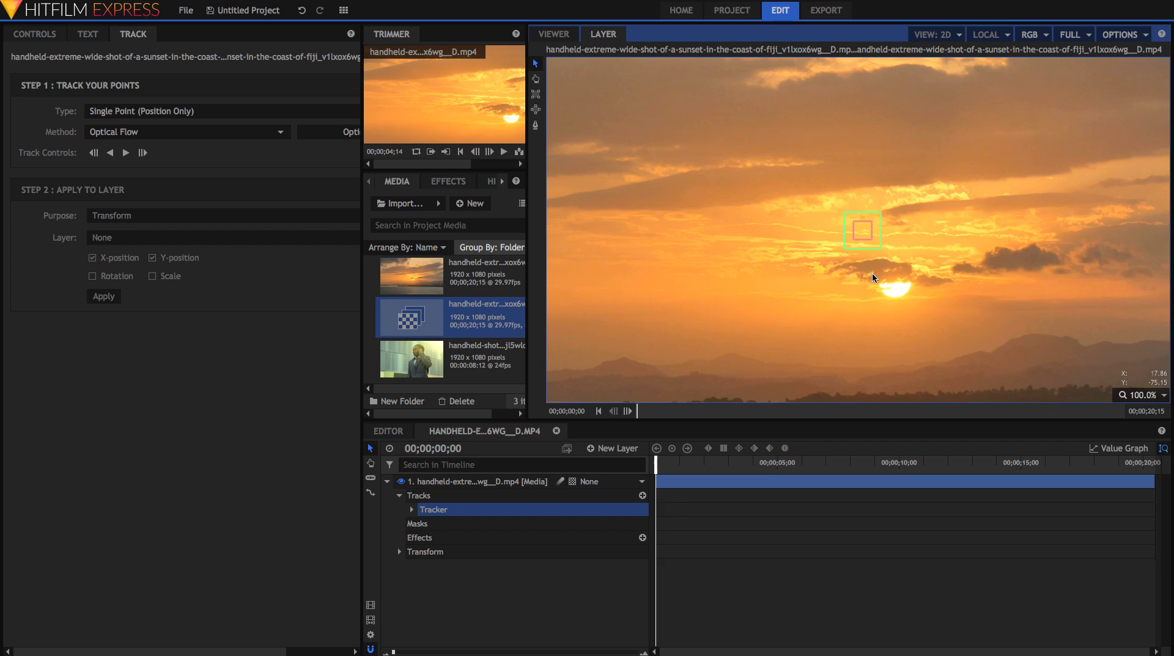
Place the track point on the dark shoreline island at the waterline and shrink its search box.
key(h)
drag(878, 310, 856, 220)
key(v)
drag(840, 119, 819, 288)
scroll(595, 298, up, 3)
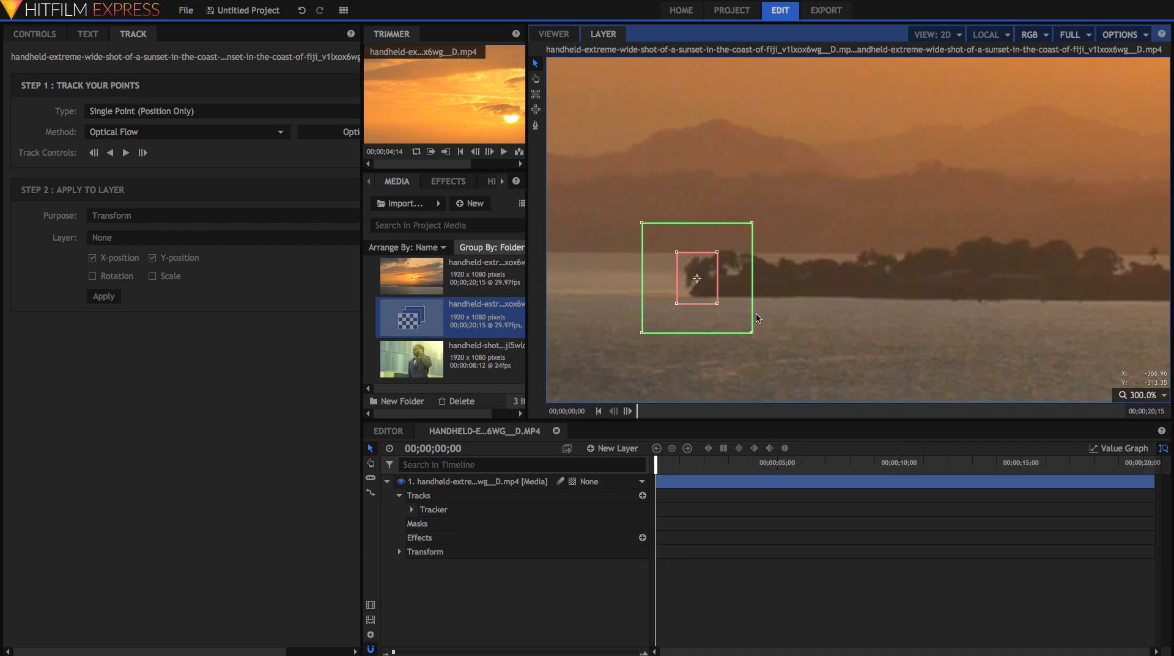
drag(751, 333, 732, 319)
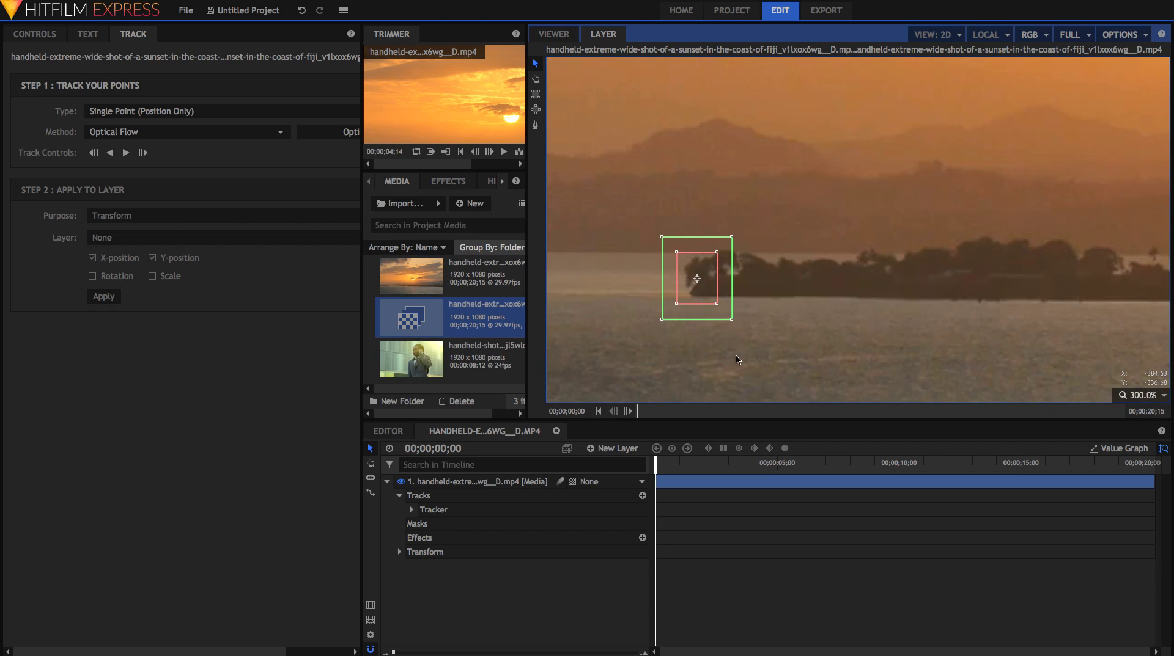
key(ctrl+0)
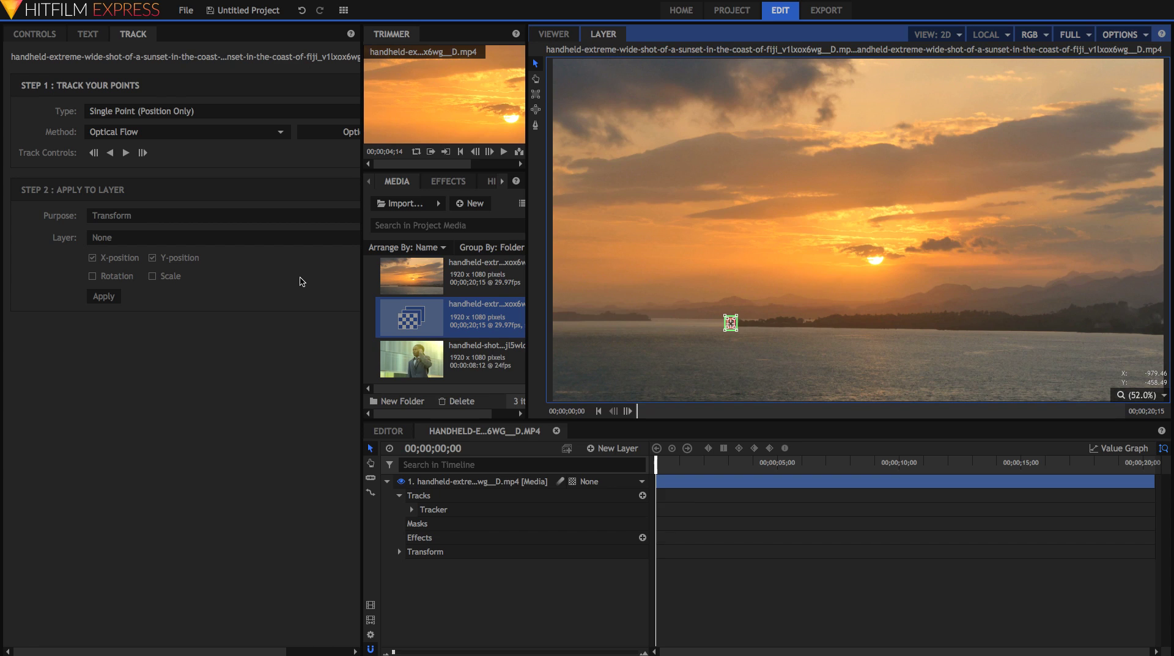
Set the tracker Type to Double Points (Position/Scale/Rotation).
click(219, 112)
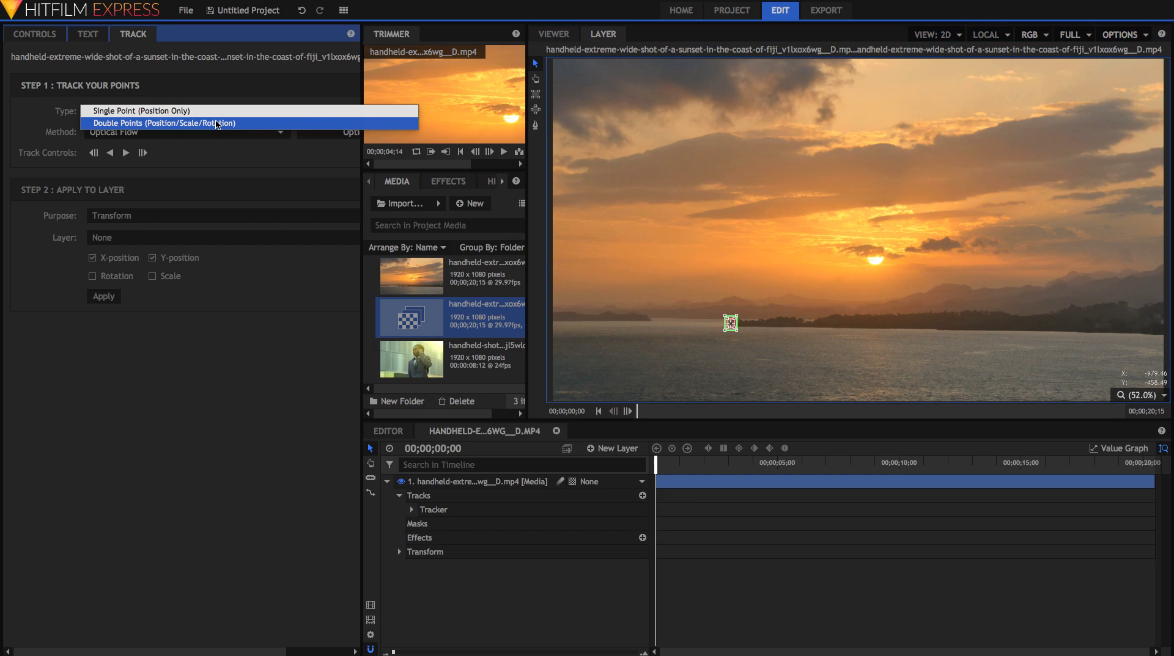
click(217, 124)
scroll(958, 226, up, 5)
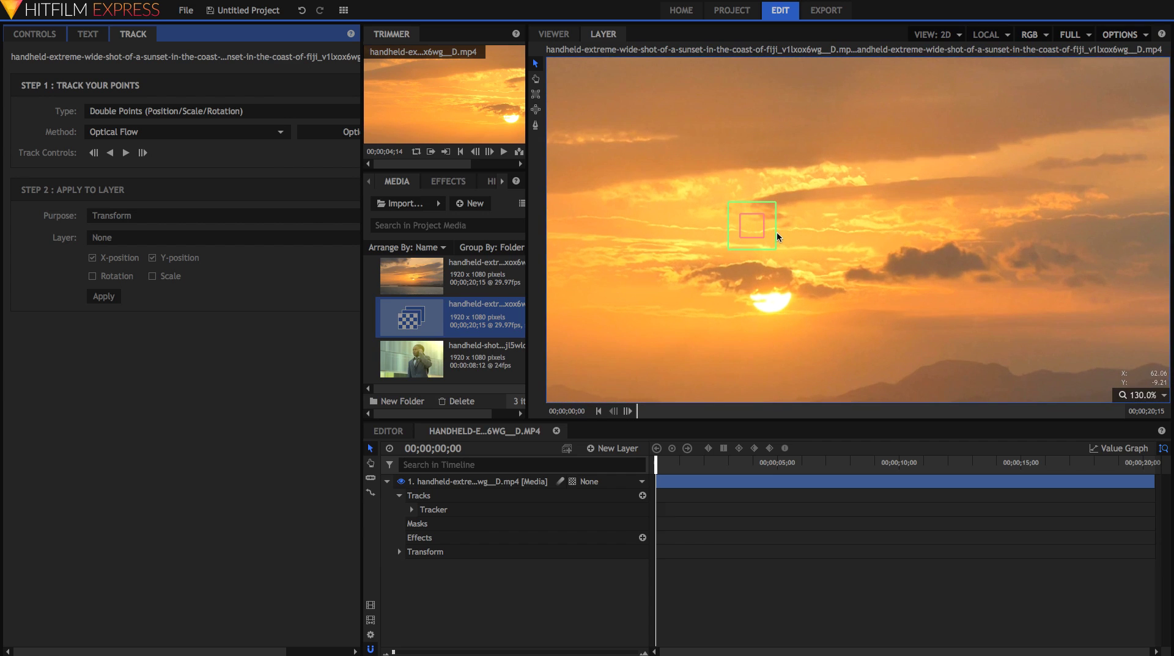
Place the second track point on the right-hand treeline, then Scale to Fit the frame.
drag(754, 229, 817, 388)
drag(823, 313, 804, 102)
drag(801, 183, 950, 242)
scroll(970, 242, up, 5)
click(1145, 397)
click(1141, 519)
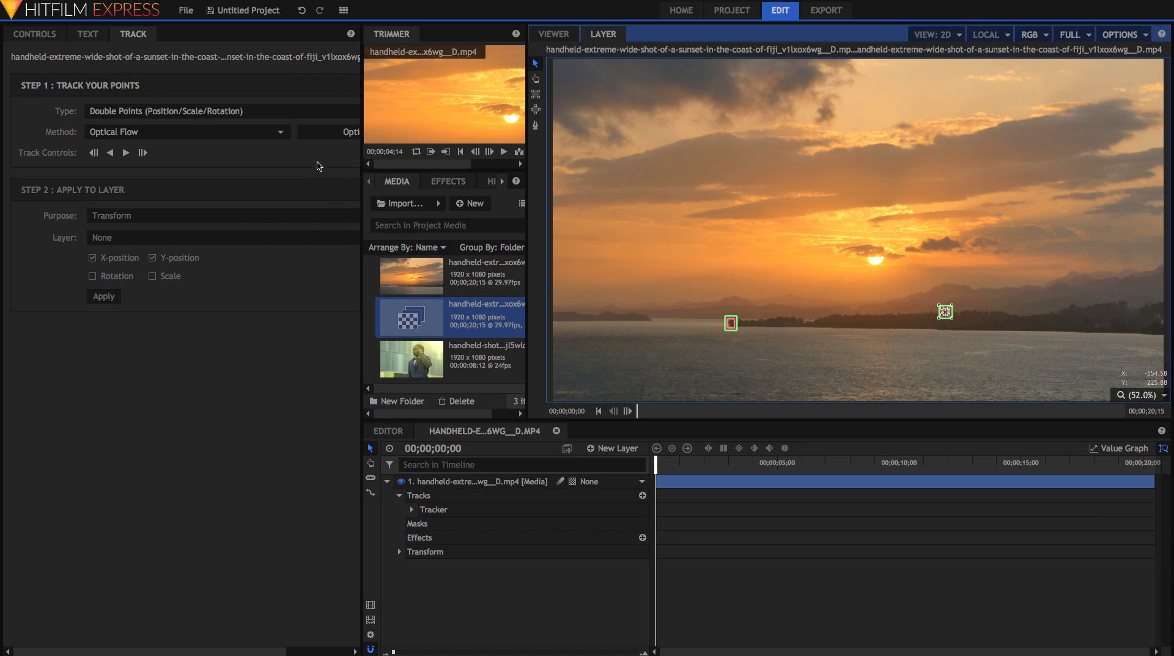
Track both points forward through the full 20-second sunset clip.
click(205, 225)
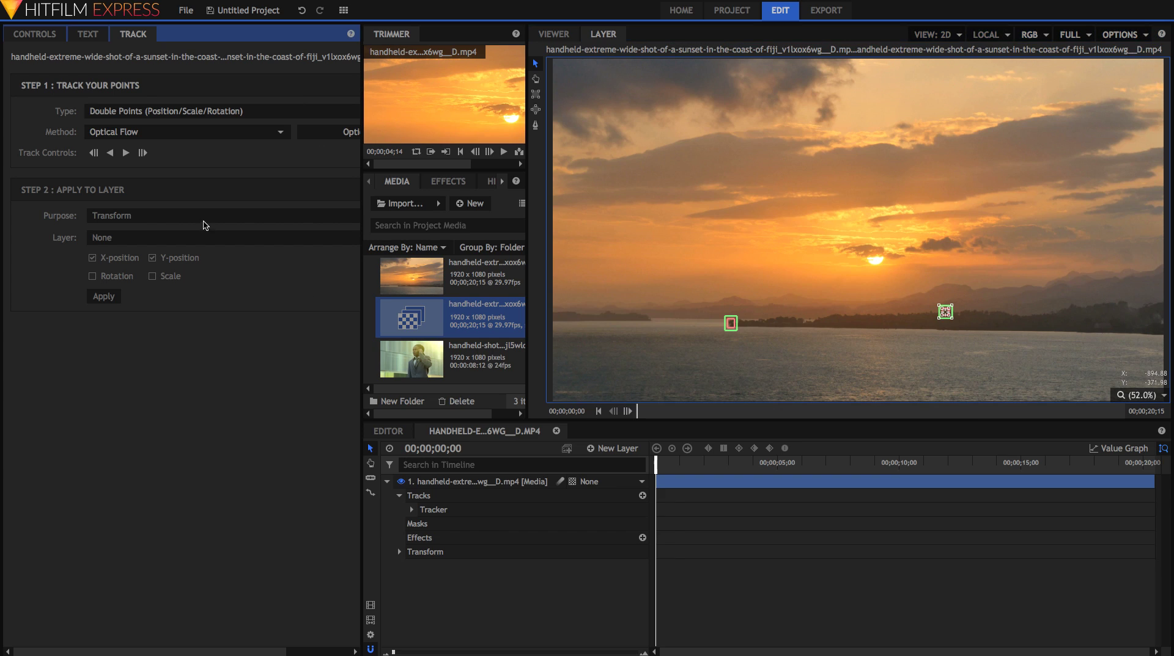
click(126, 154)
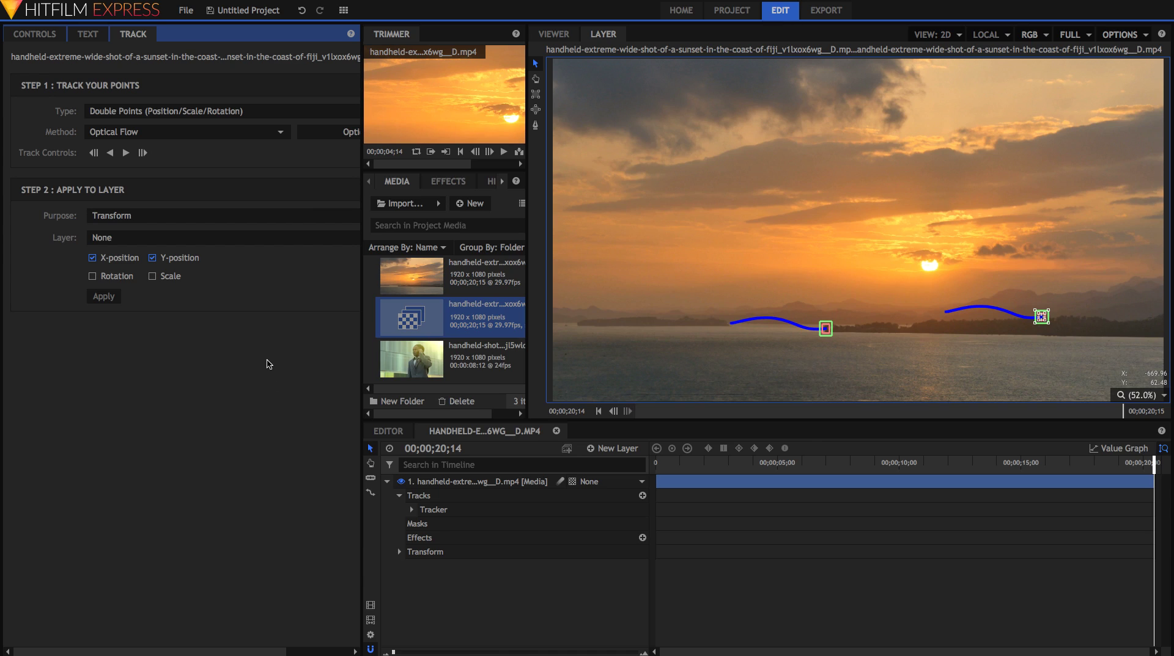
Set the tracker Purpose to Stabilize with Scale enabled alongside position and rotation.
click(147, 217)
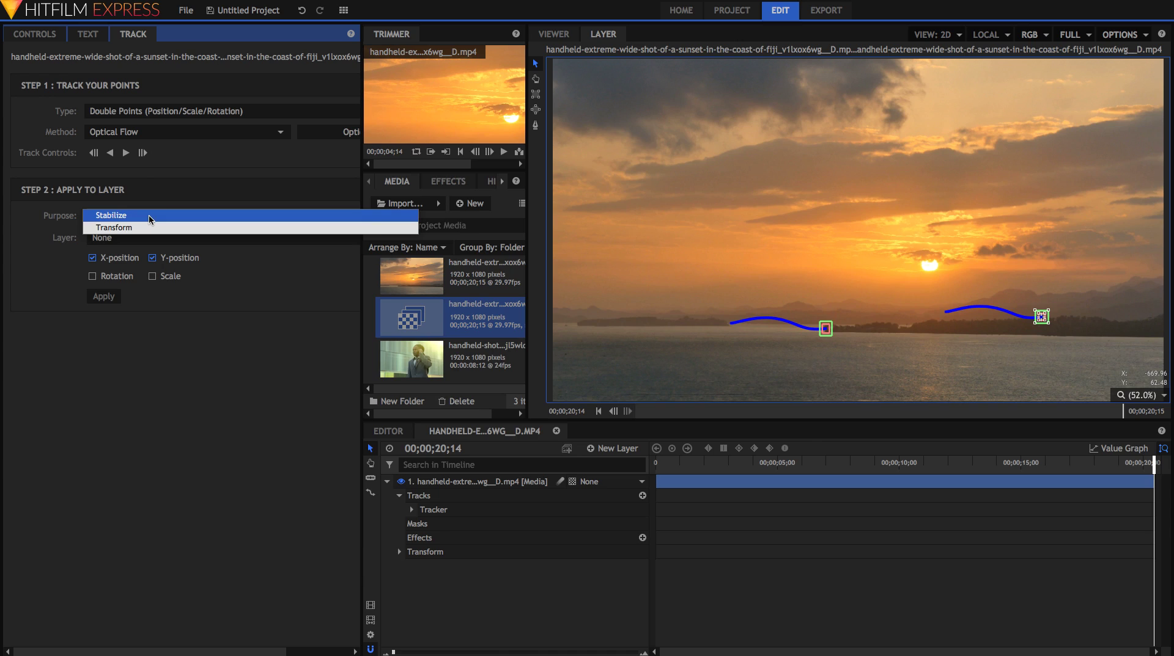
click(151, 217)
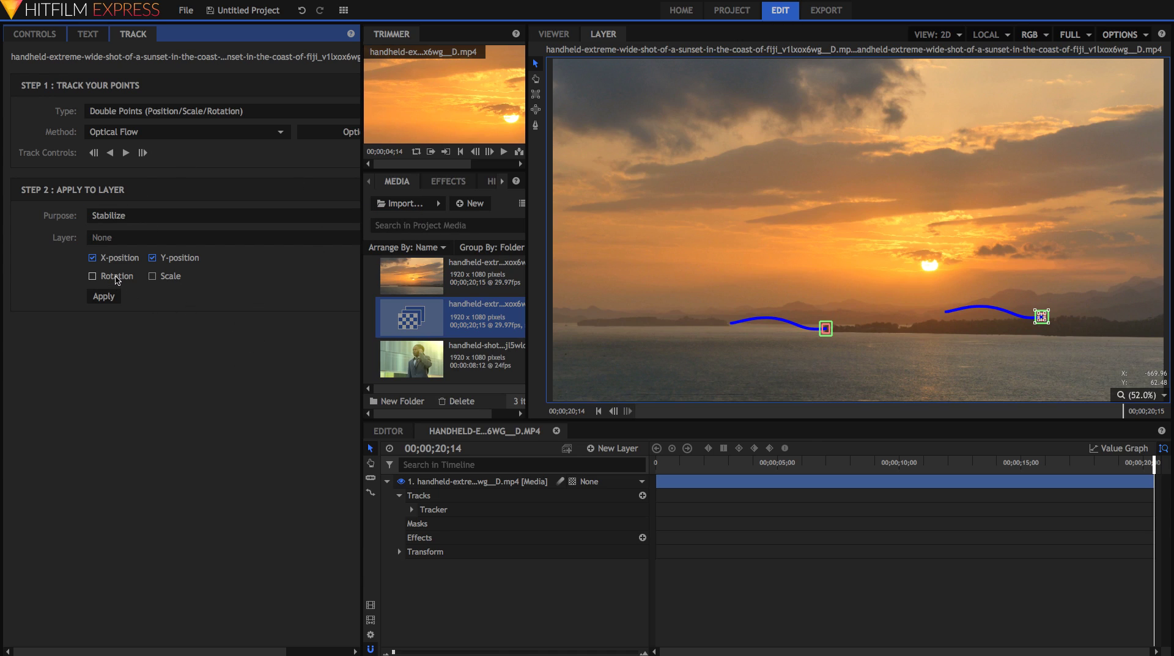
click(171, 279)
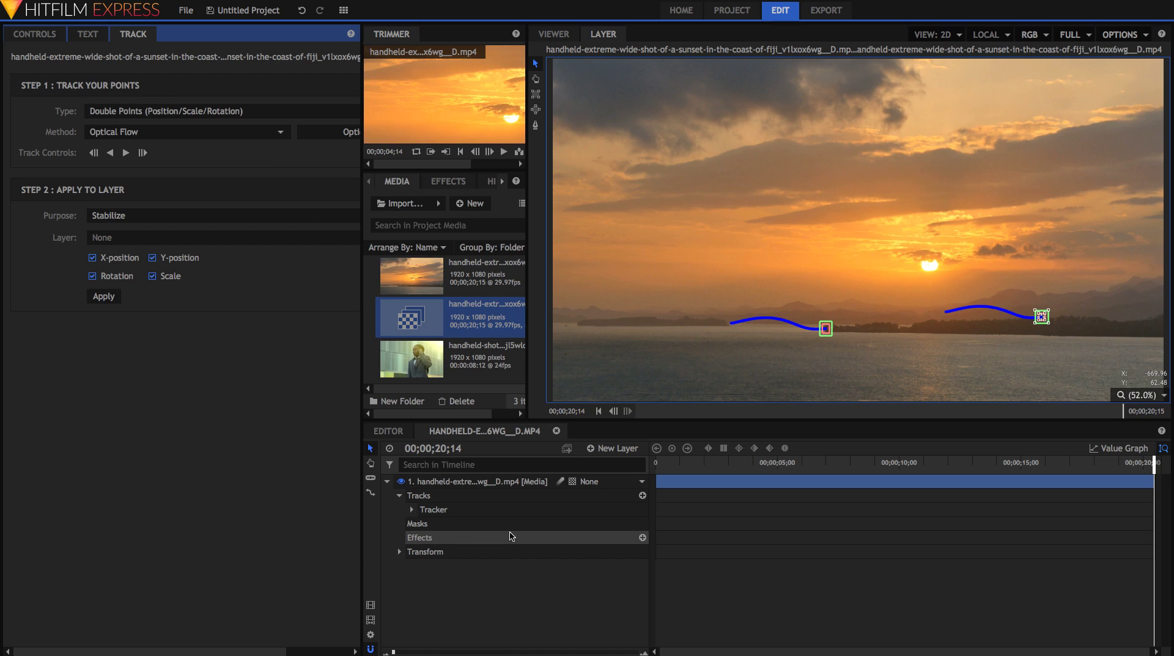
Return to the composite viewer and play the stabilized sunset clip from the start.
click(560, 35)
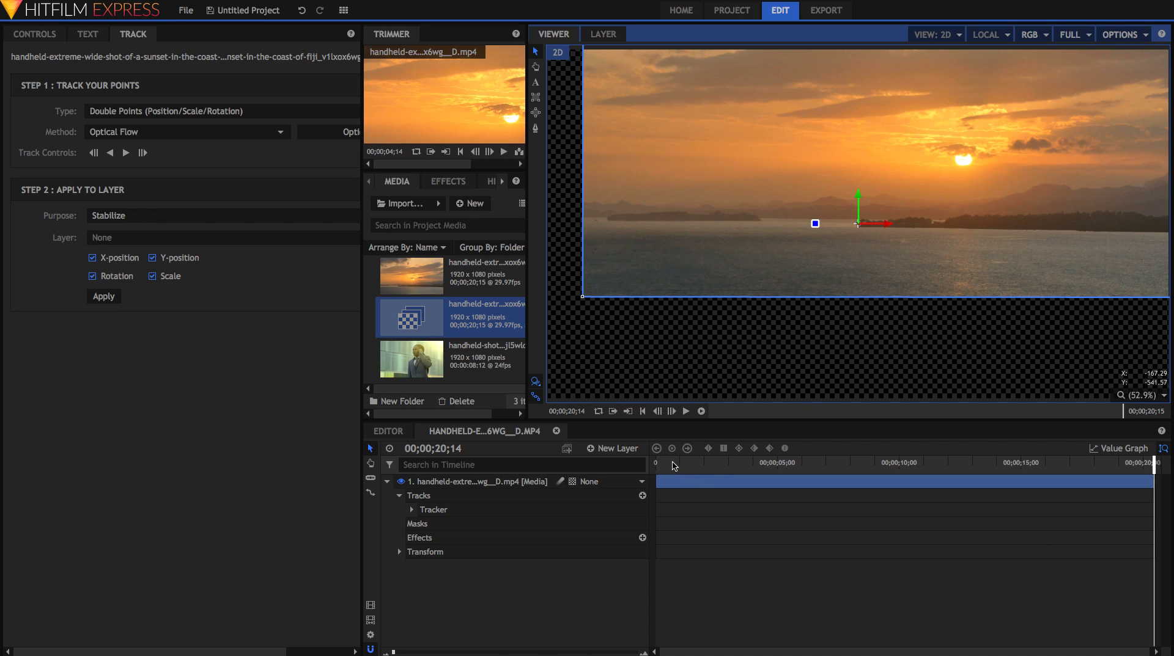
drag(674, 467, 656, 466)
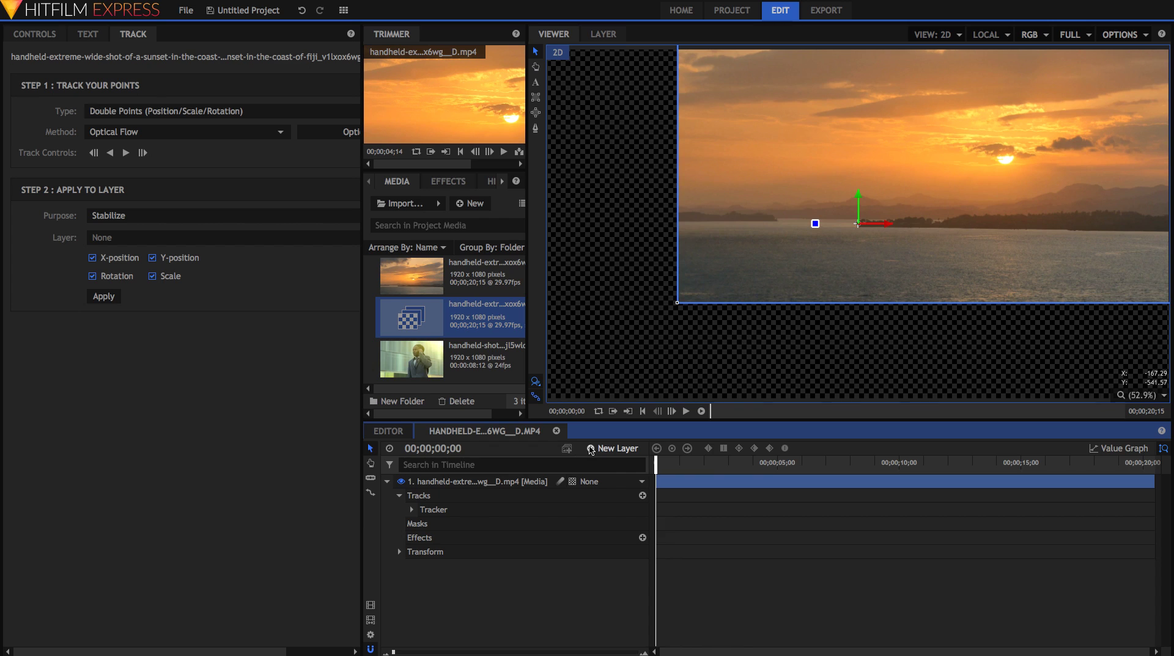
key(space)
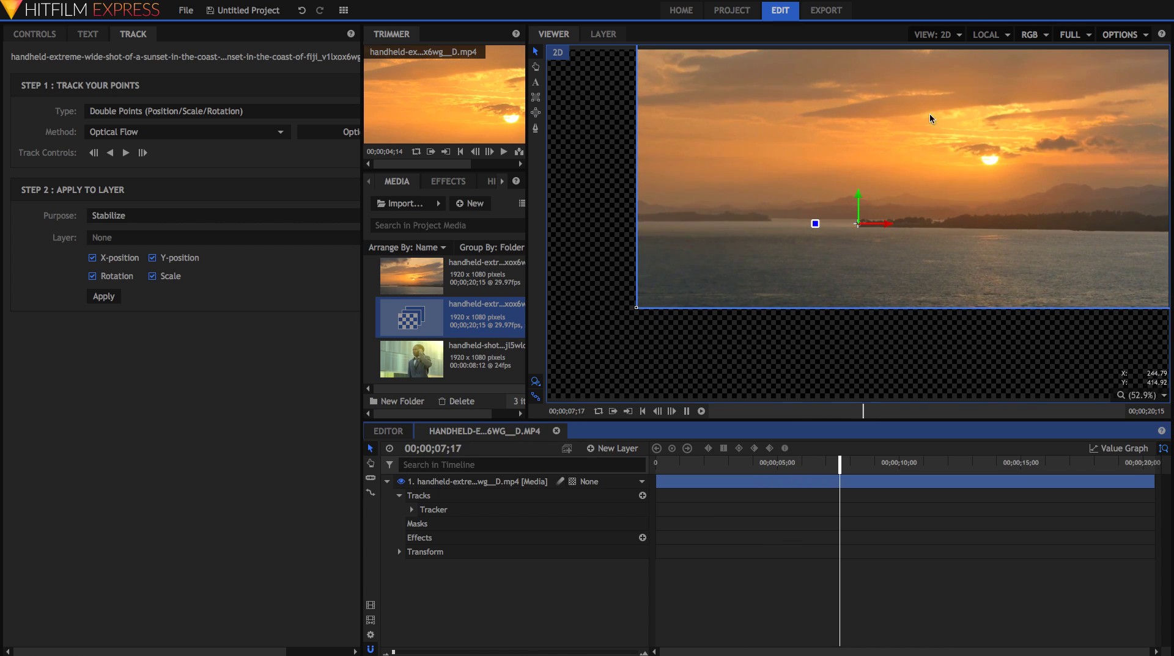
key(space)
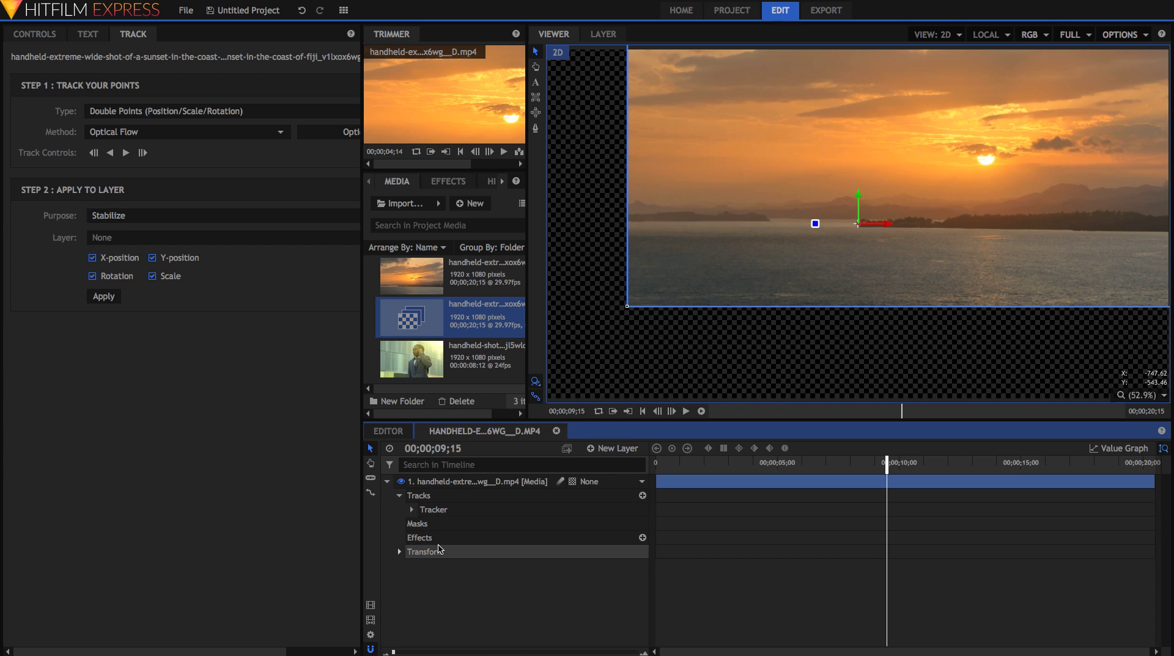
Offset the sunset layer's Position to -254.0, -282.0, replay it, and check the last frame.
click(399, 553)
drag(620, 594, 466, 594)
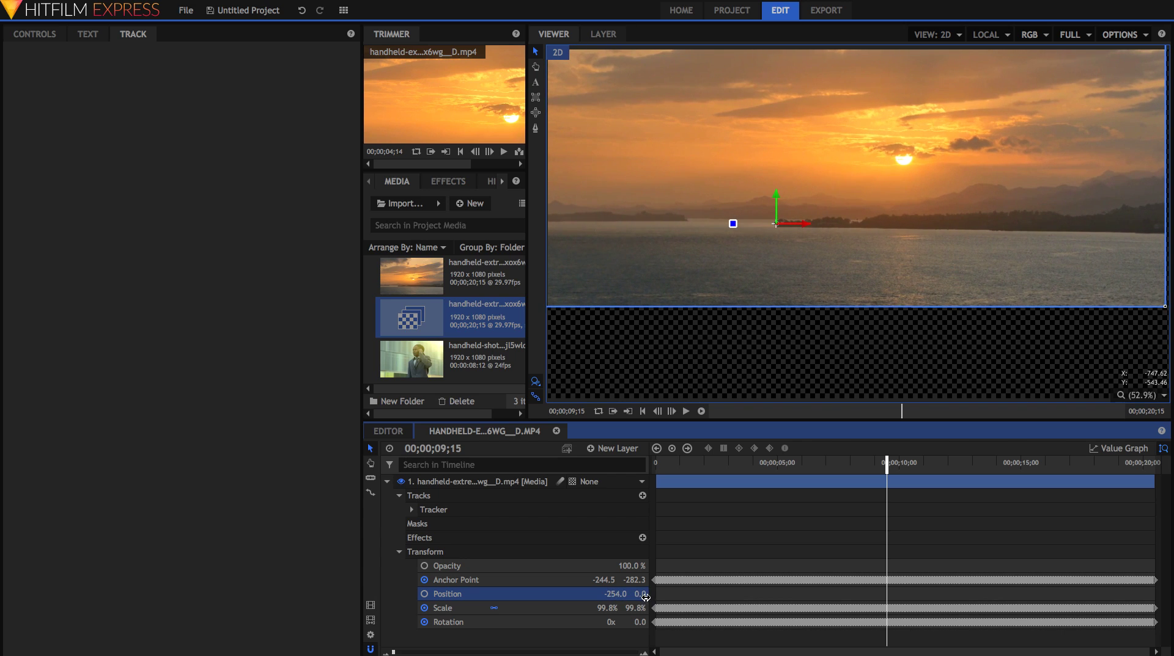
drag(642, 594, 465, 594)
drag(667, 463, 618, 461)
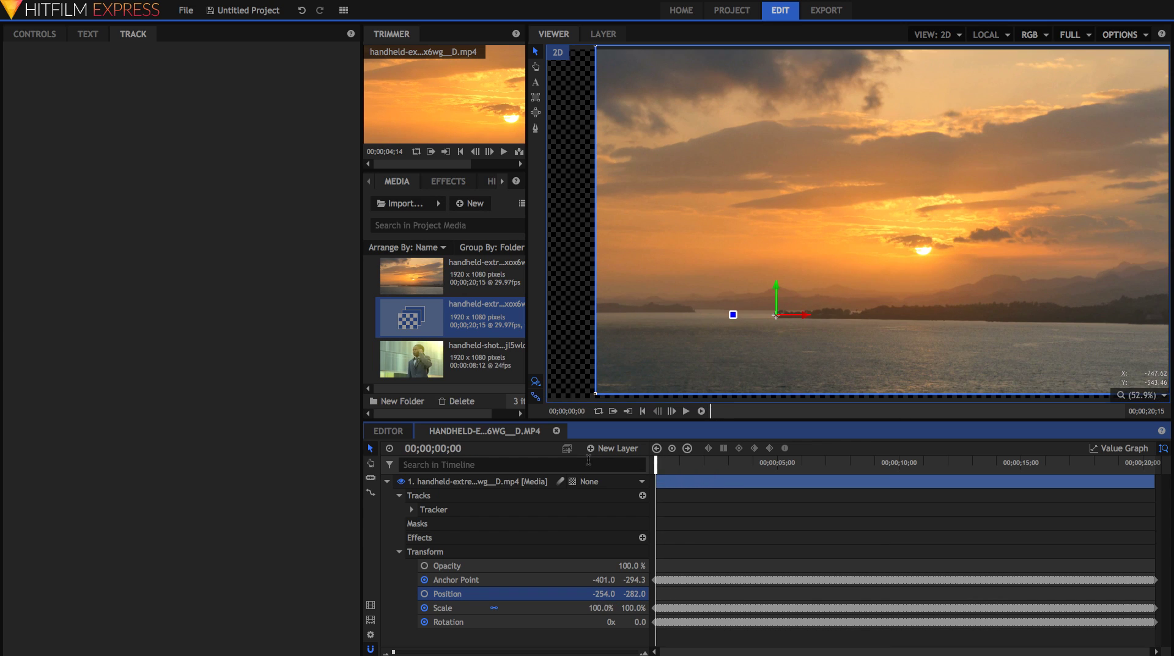
key(space)
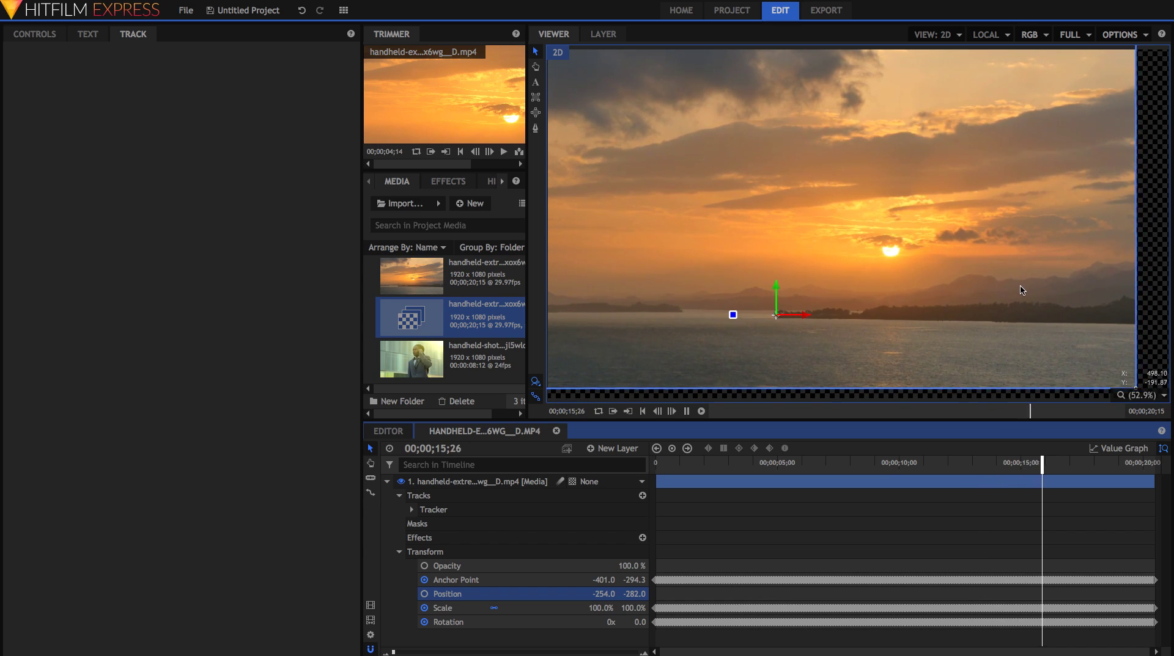
key(space)
key(Home)
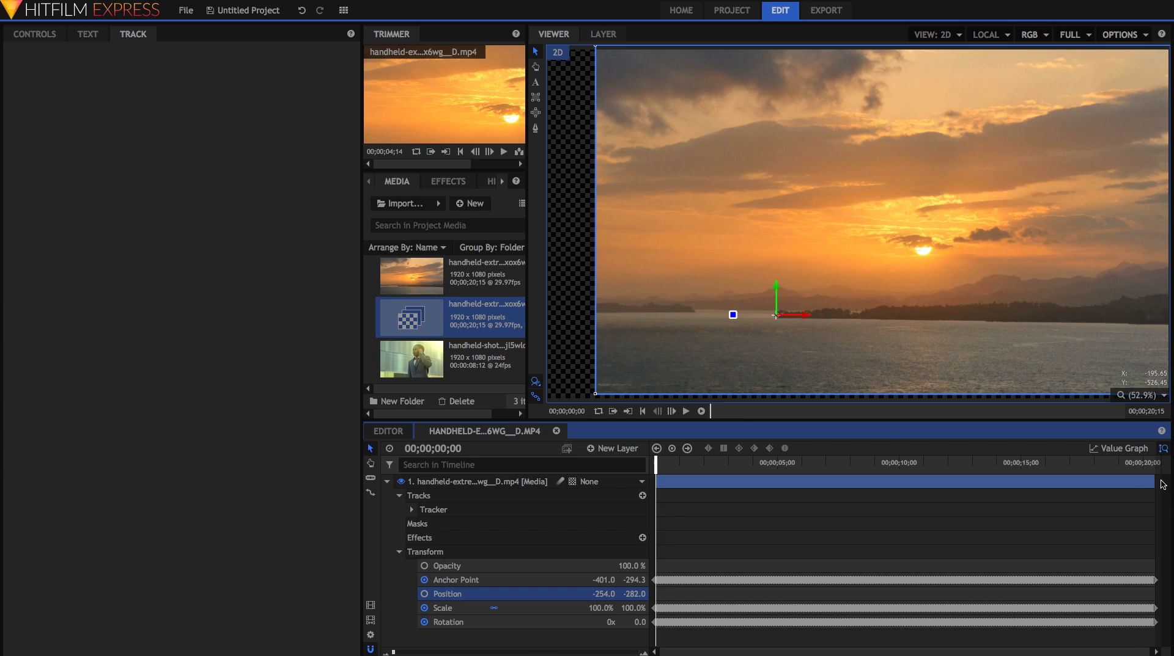
drag(1135, 466, 1154, 468)
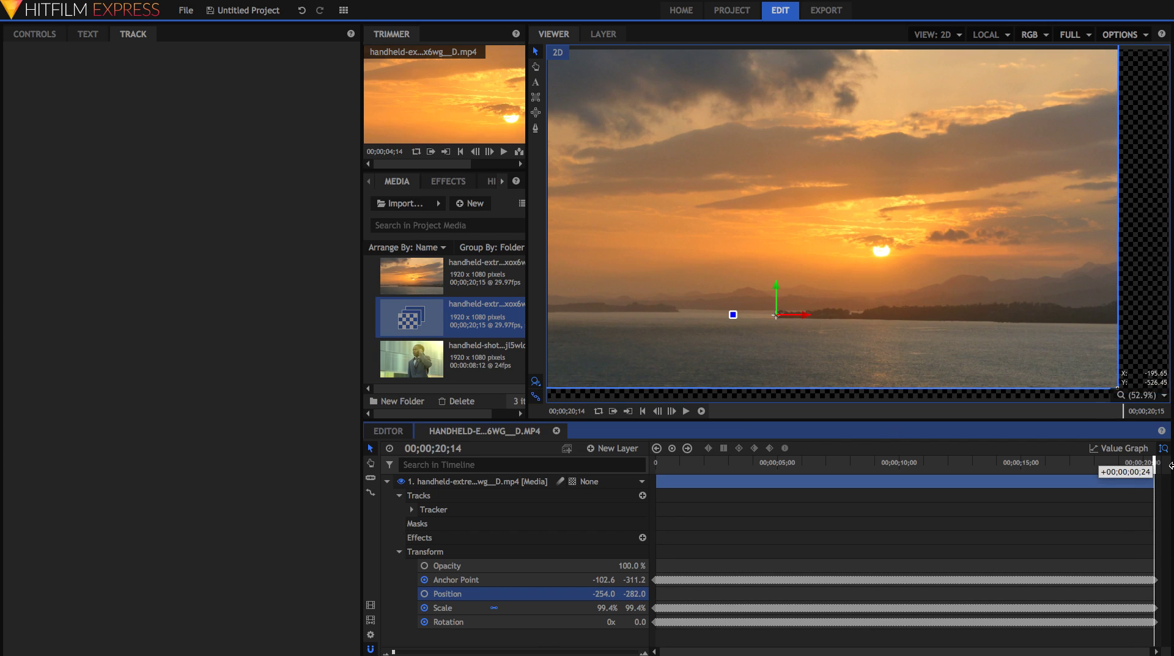
Add a New Point layer, set it as the sunset layer's parent, and expand its Transform controls.
click(621, 447)
click(611, 535)
click(602, 496)
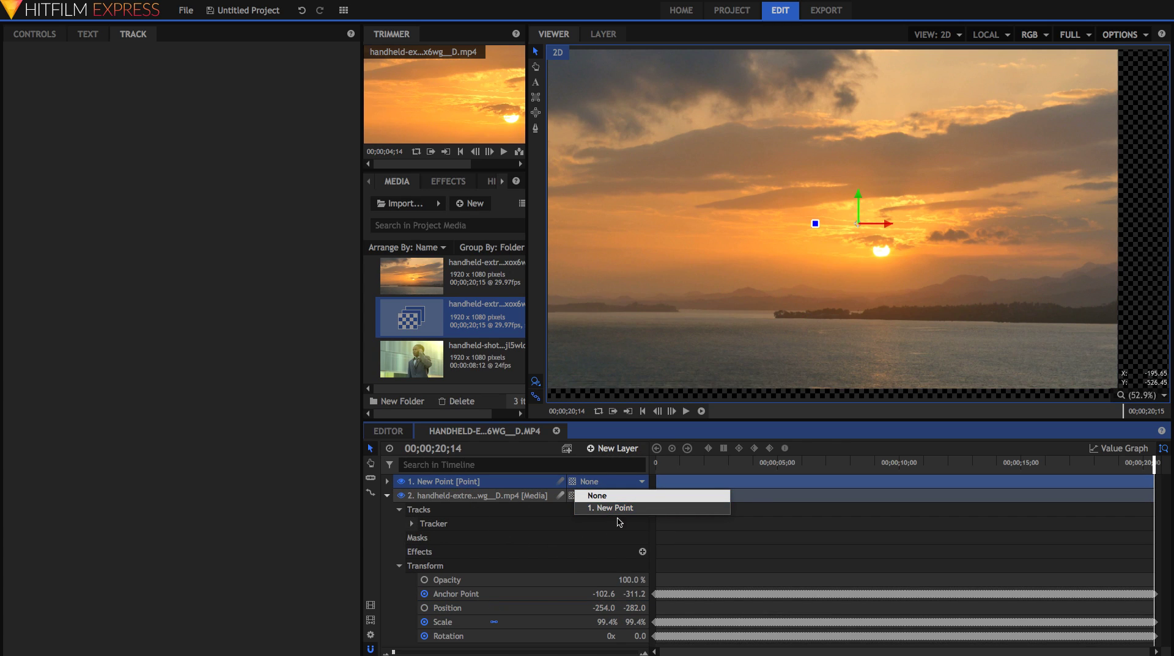
click(626, 508)
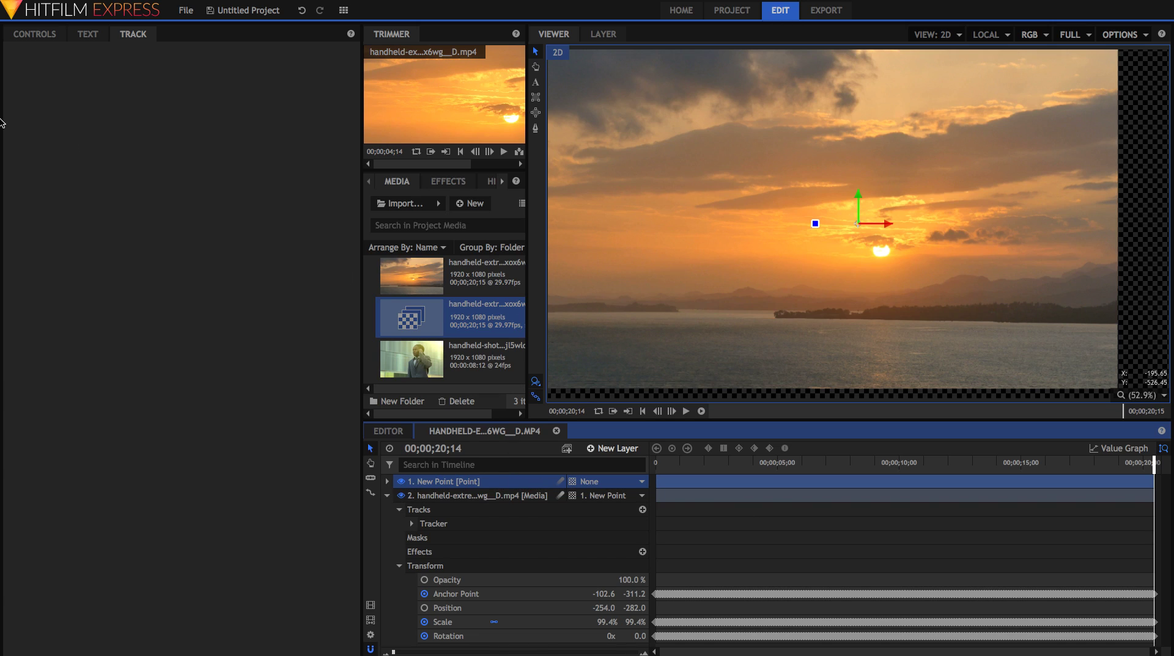
click(46, 35)
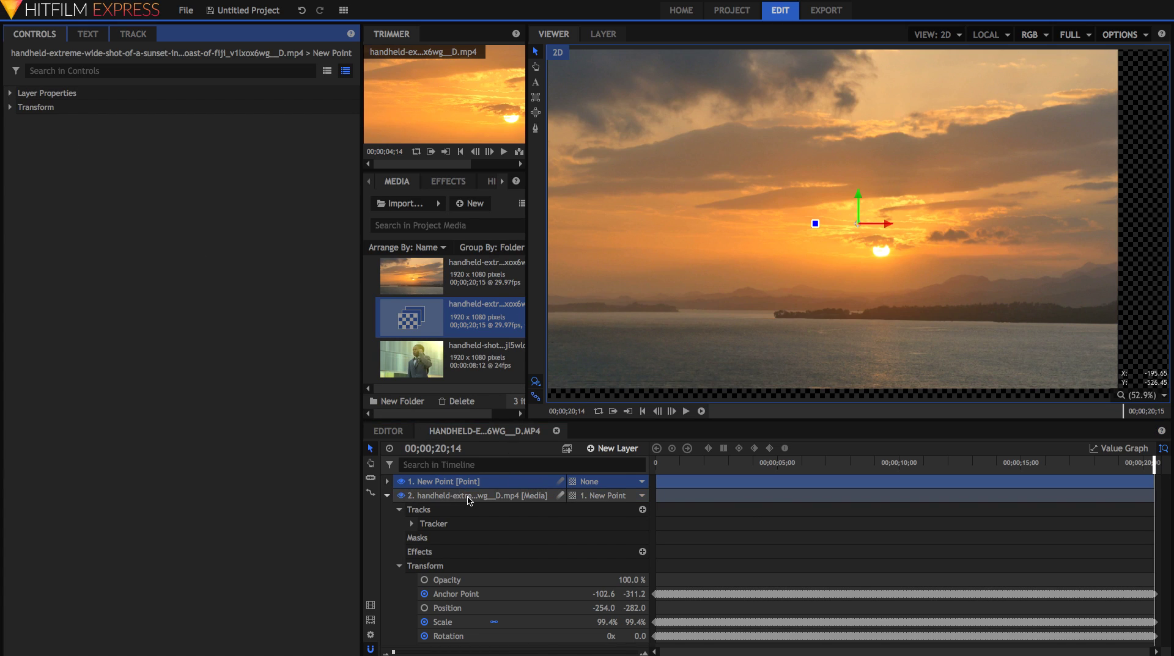
click(13, 108)
Set the New Point layer's Scale to 121% and play the shot from the start.
drag(309, 150, 335, 150)
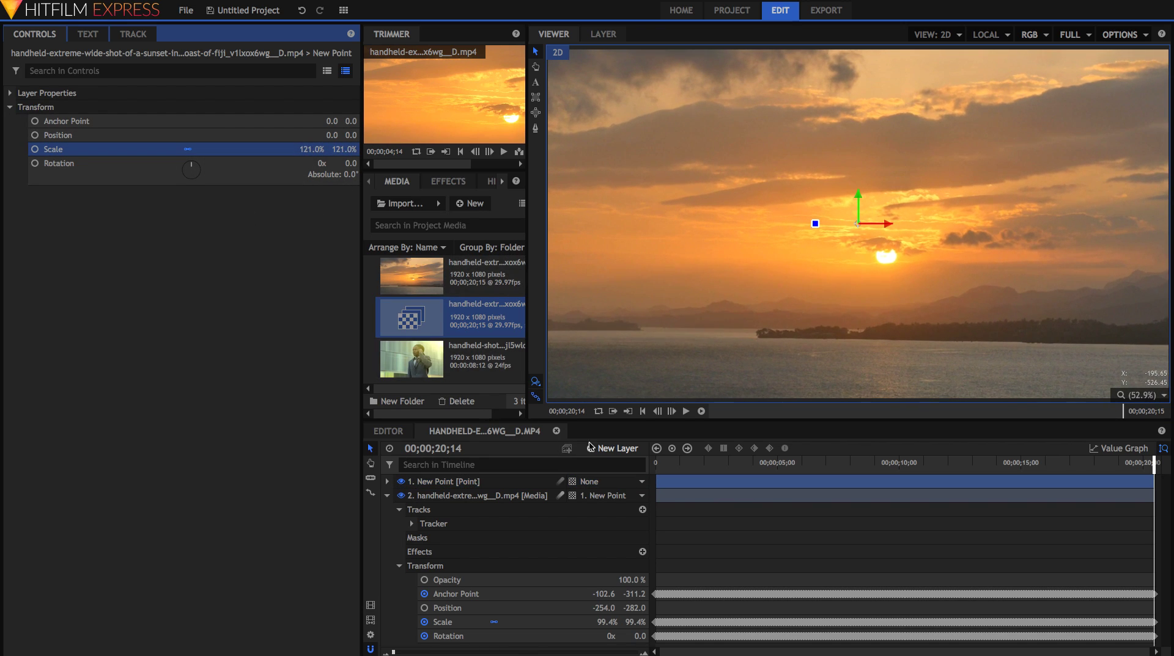
click(657, 463)
key(space)
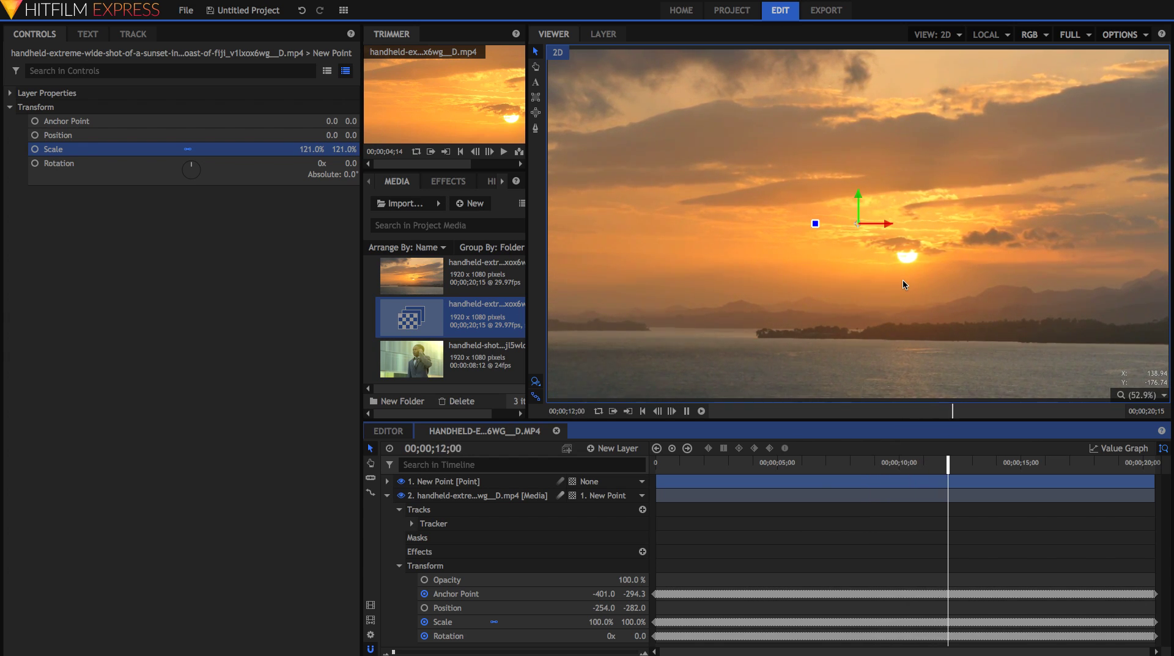
key(space)
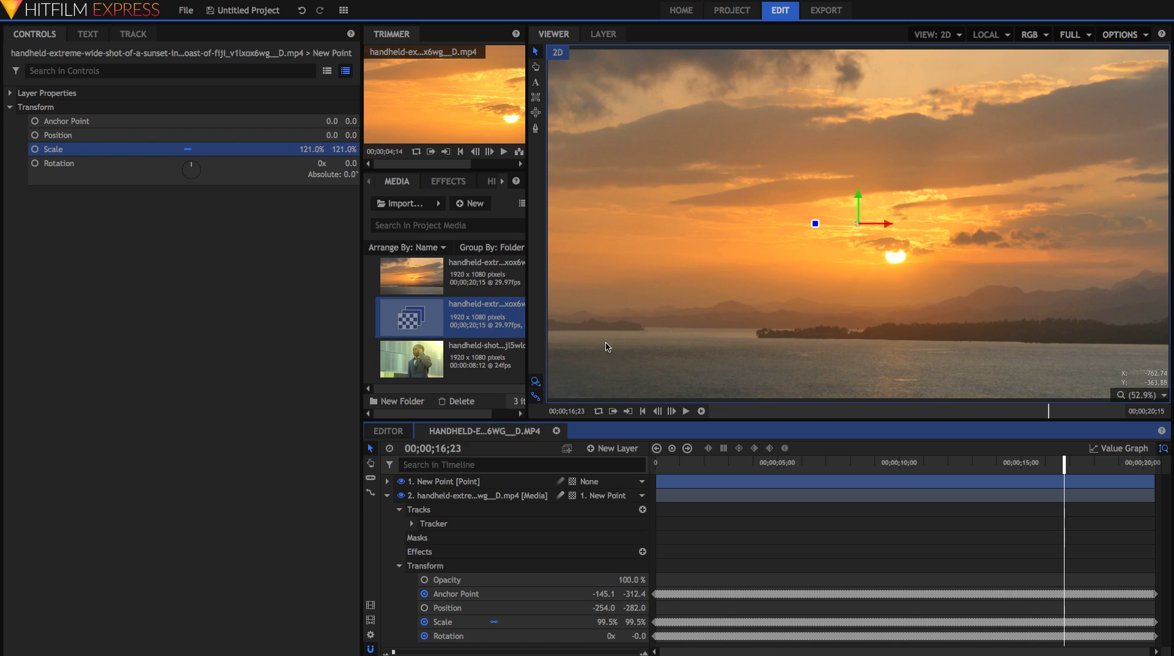
Make a new composite shot from the businessman clip in the media list.
click(498, 360)
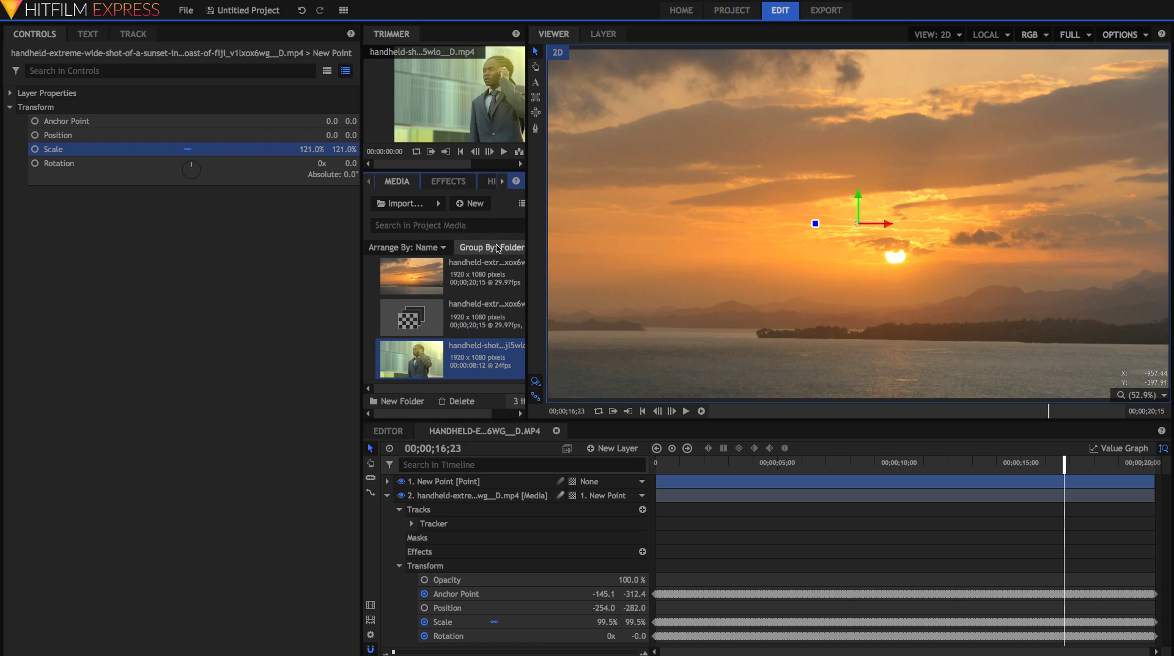
right_click(462, 361)
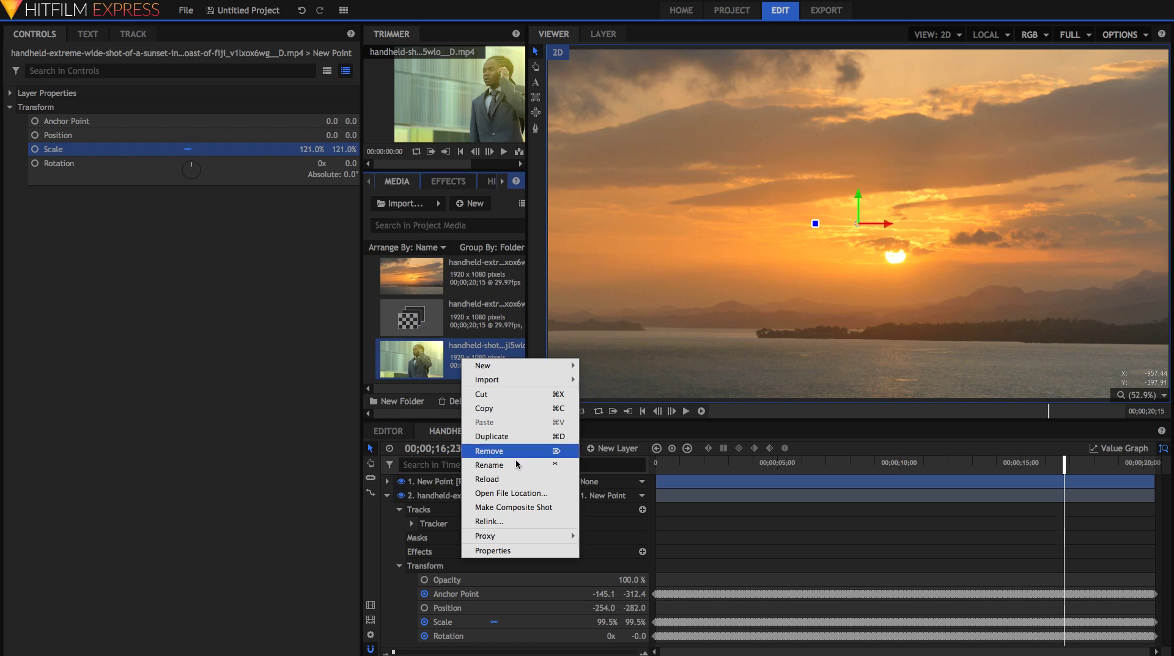
click(518, 511)
click(684, 487)
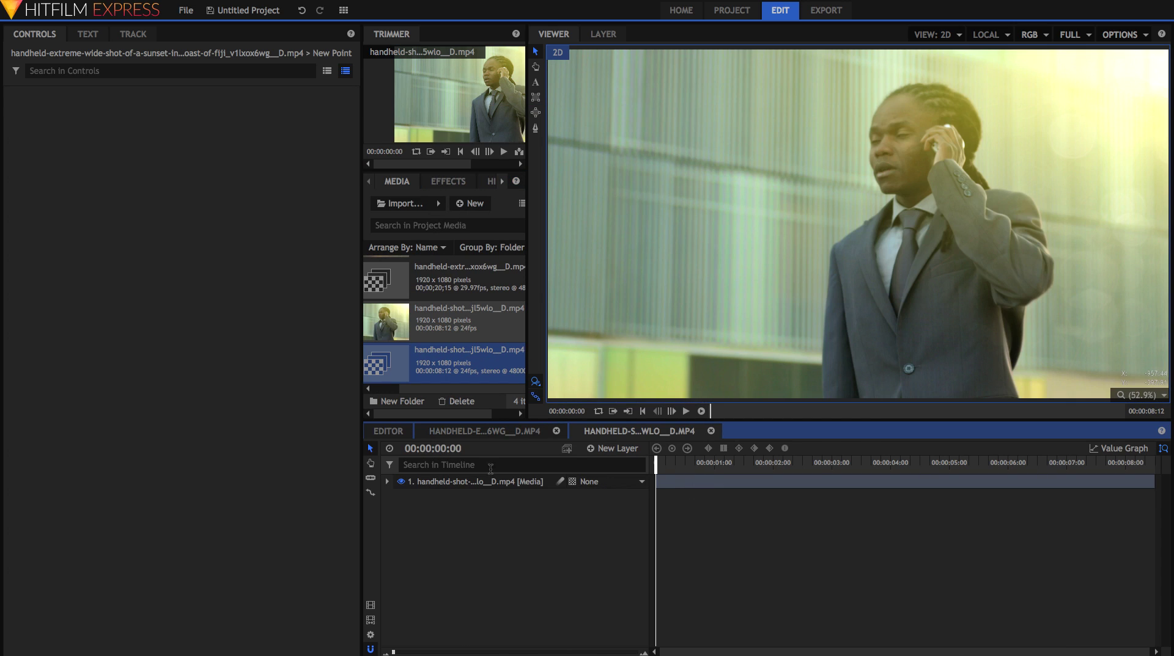
Add a tracker to the businessman layer and place its point on his tie knot.
click(386, 482)
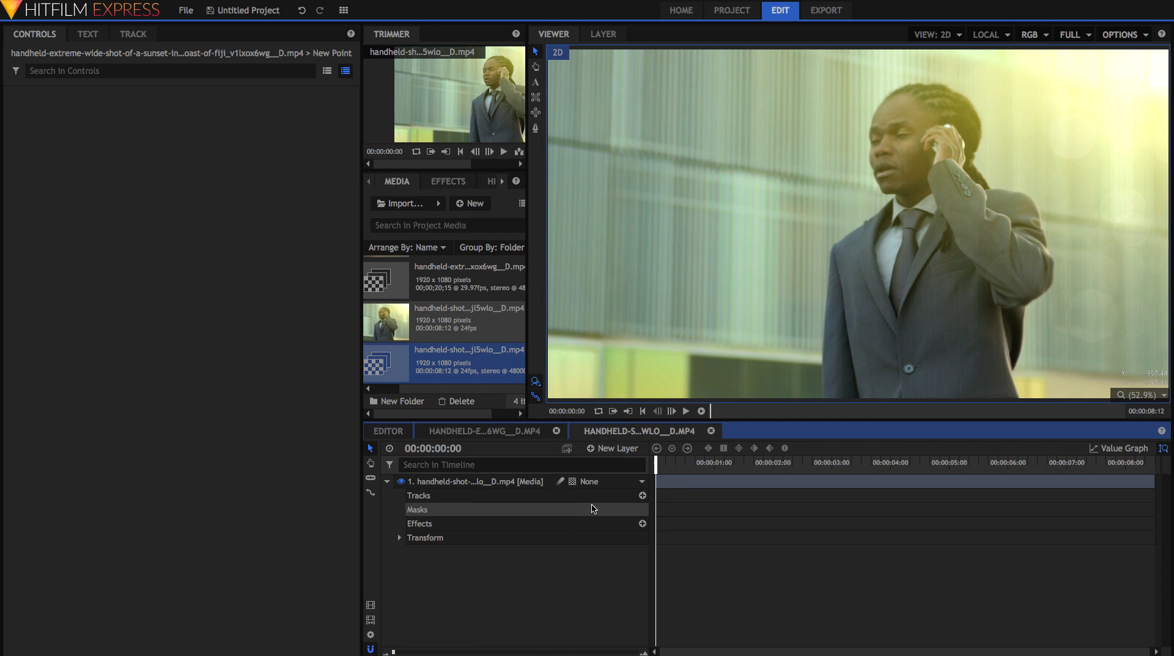
click(641, 495)
scroll(862, 235, up, 5)
drag(861, 233, 1027, 268)
Zoom the layer view to 52%, track the tie point forward, and scrub back to check.
click(1140, 398)
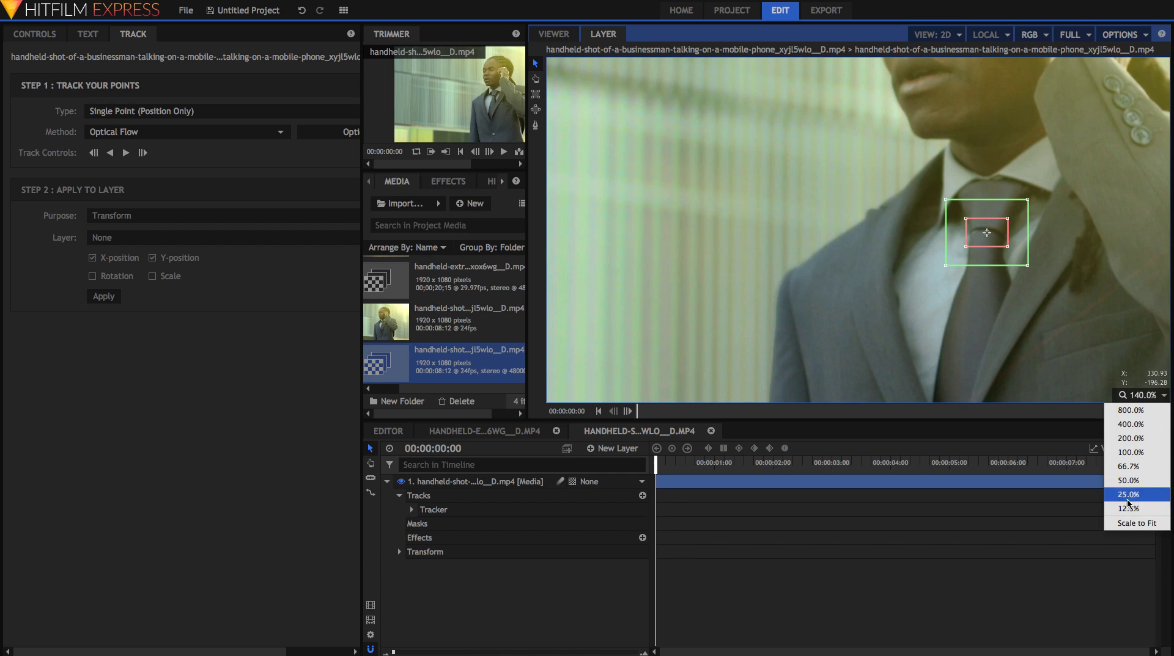
click(1122, 531)
click(128, 152)
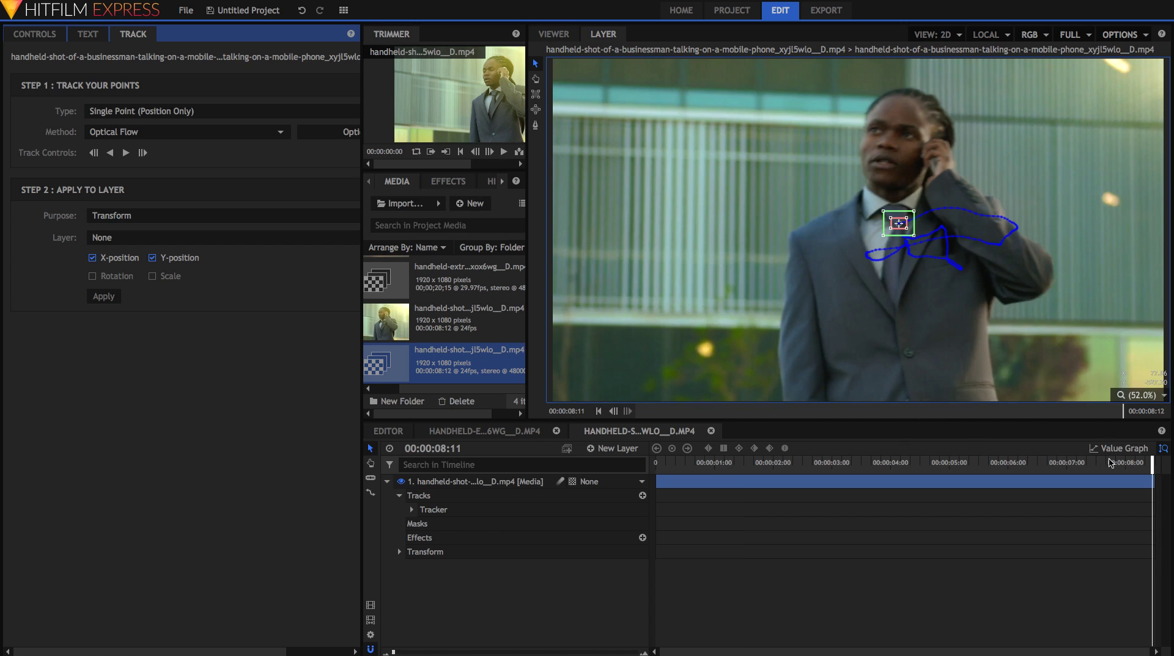
drag(1110, 463, 576, 463)
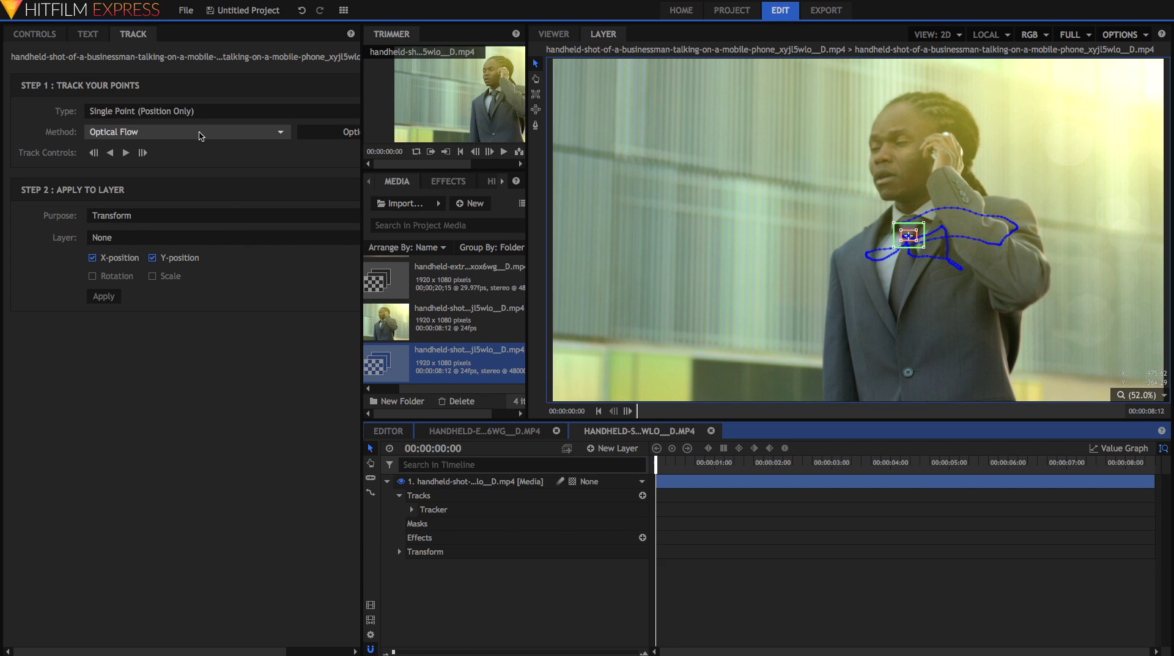
Set the tracking purpose to Stabilize and play the steadied businessman clip in the Viewer.
click(139, 218)
click(140, 215)
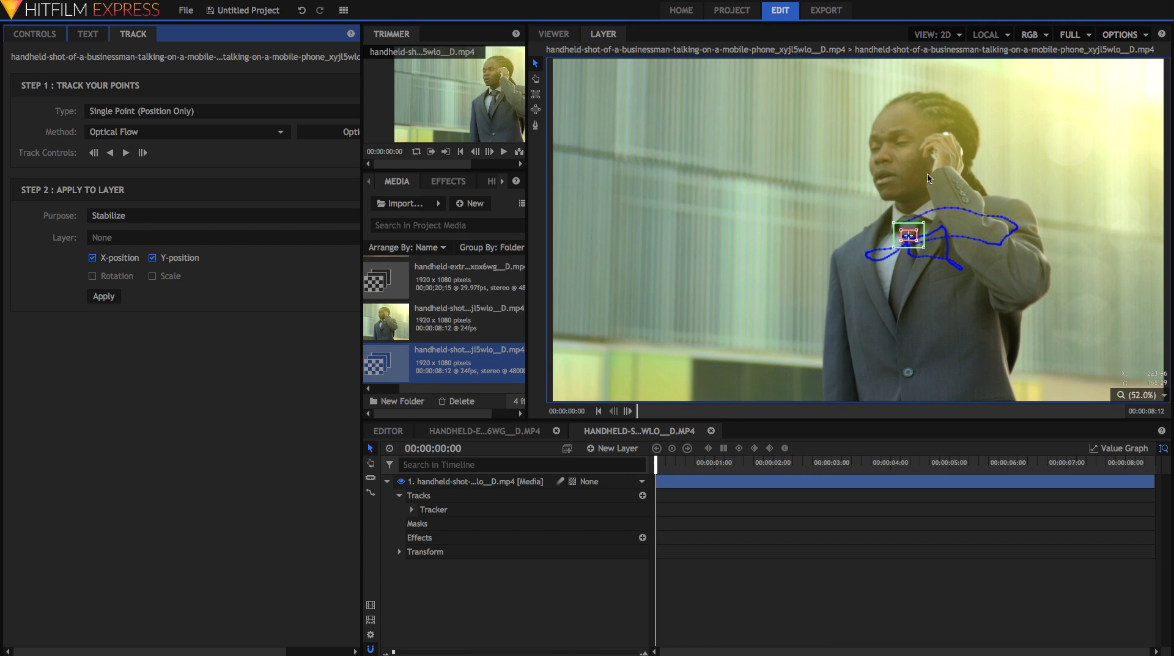
click(557, 35)
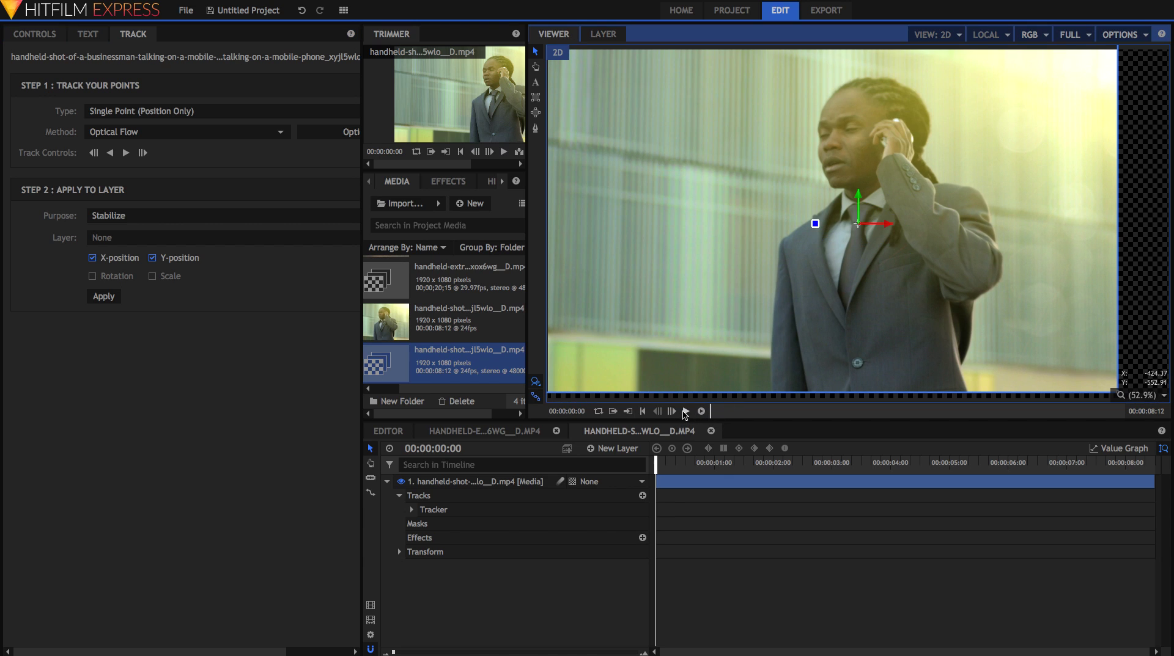
click(685, 412)
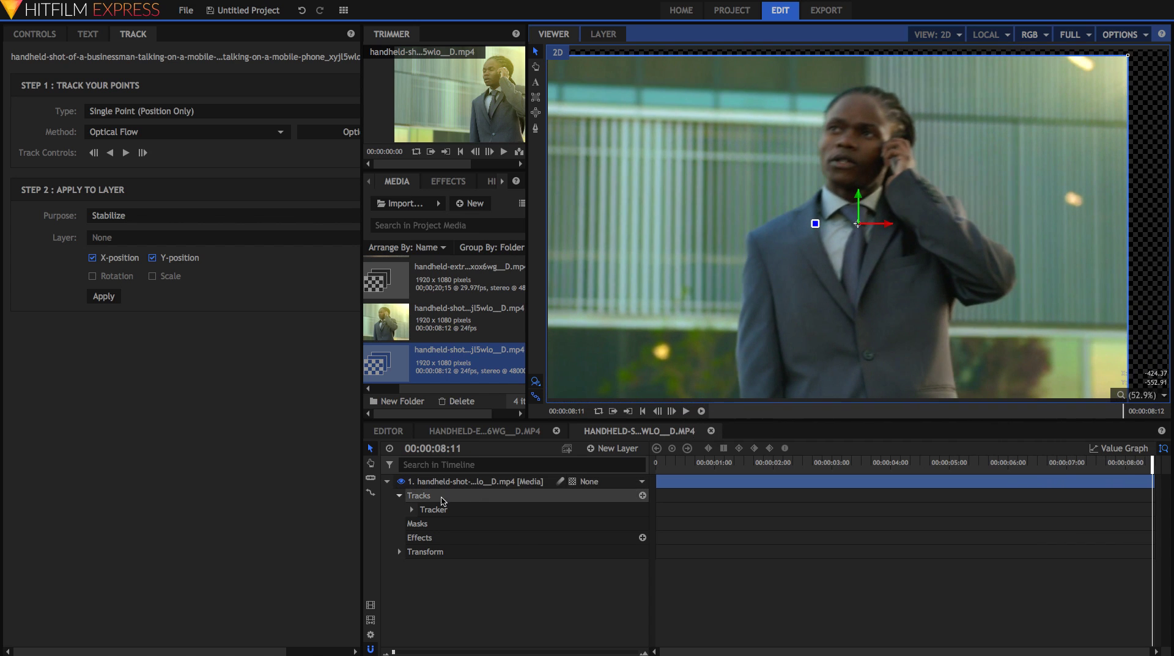
Shift the businessman layer to X 140 and scale it to 123%, then play from five seconds.
click(399, 552)
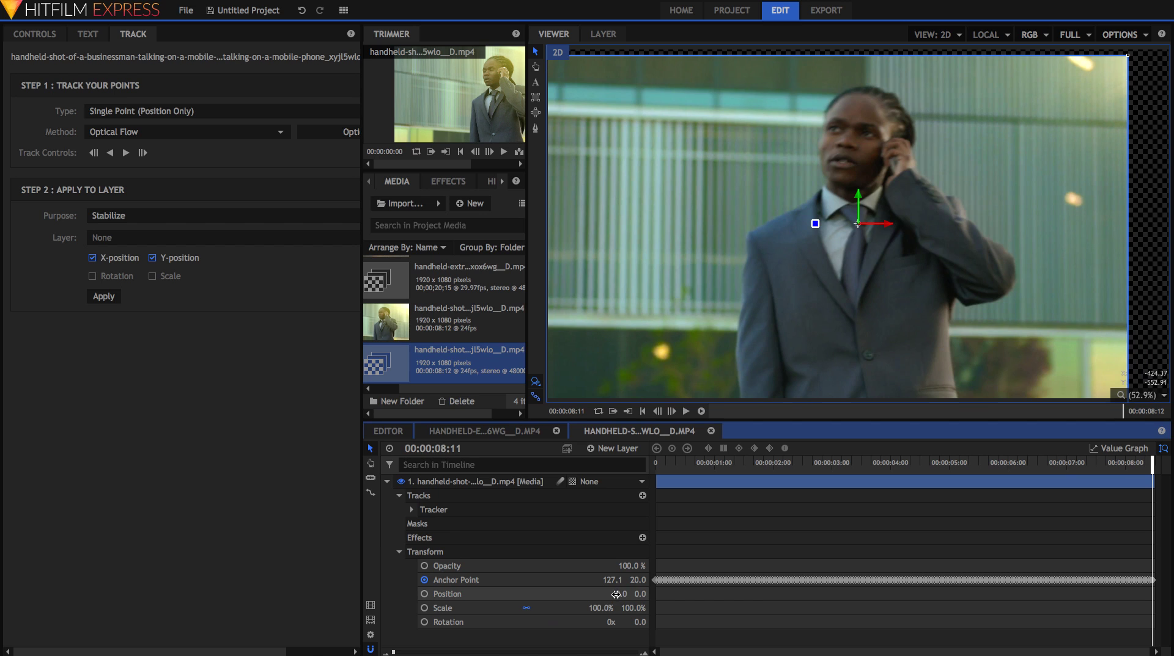
drag(617, 595, 660, 594)
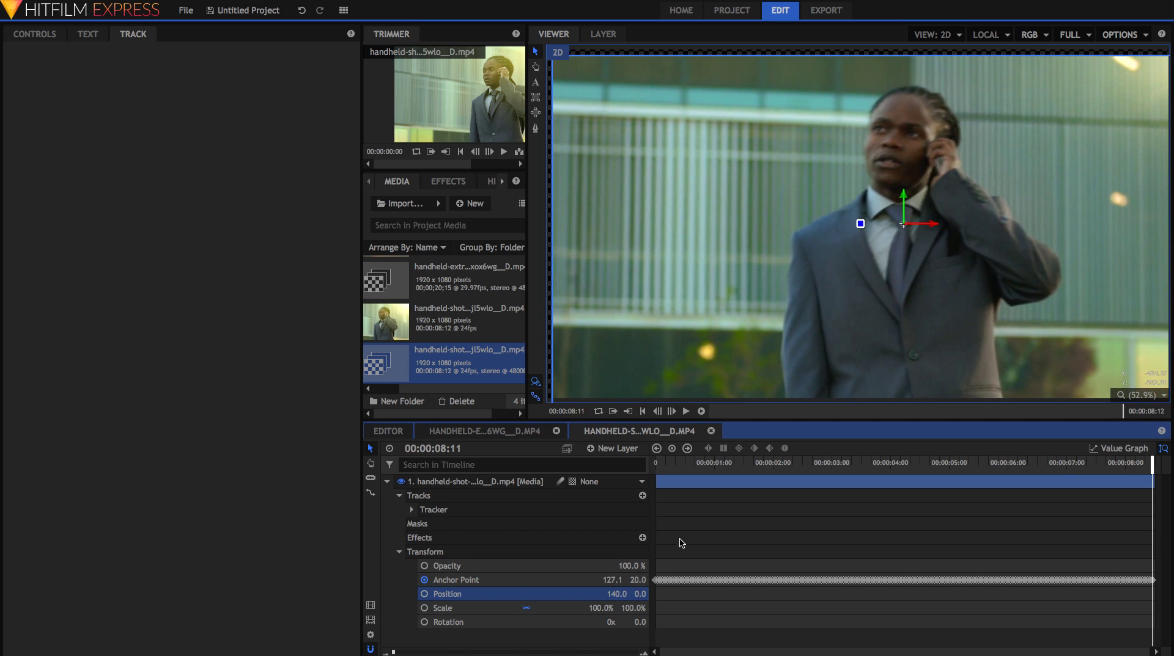
click(675, 469)
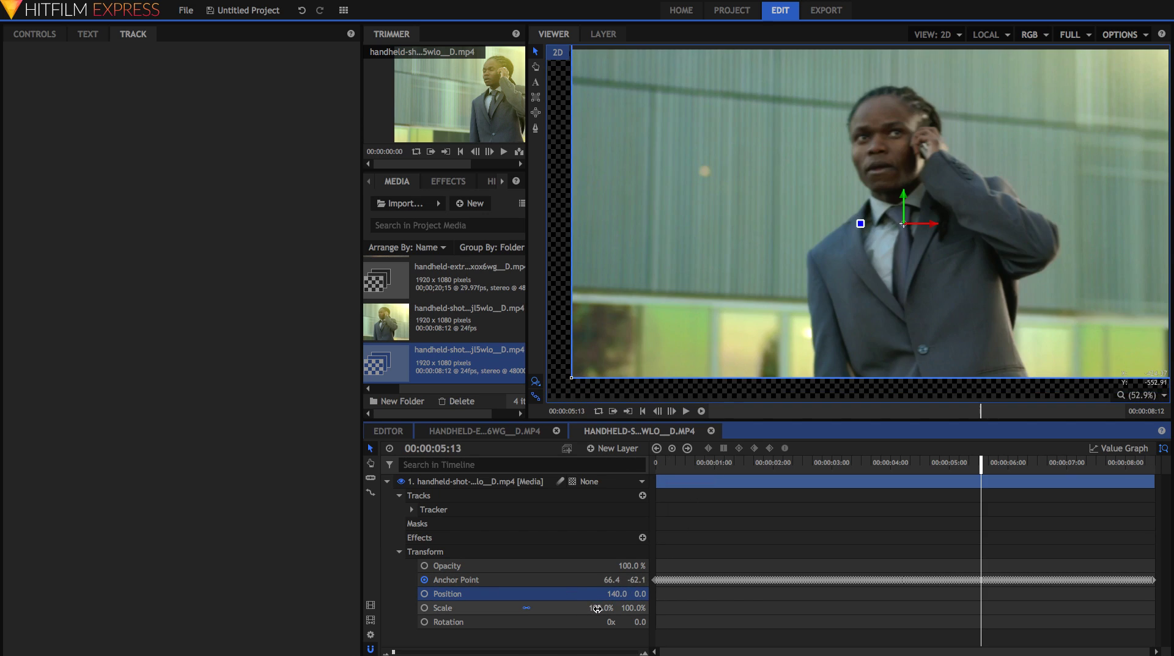
drag(598, 609, 611, 610)
key(space)
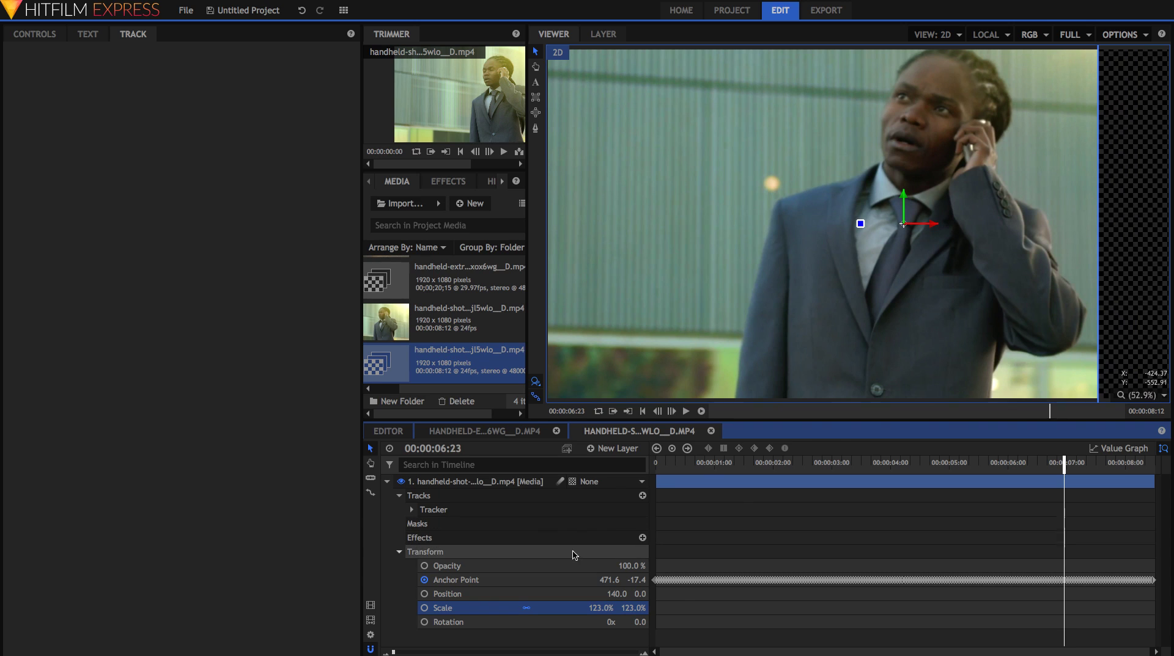
Move the clip further right toward 352.8, -62.3 and replay from near the start.
drag(602, 597, 732, 487)
click(715, 463)
key(space)
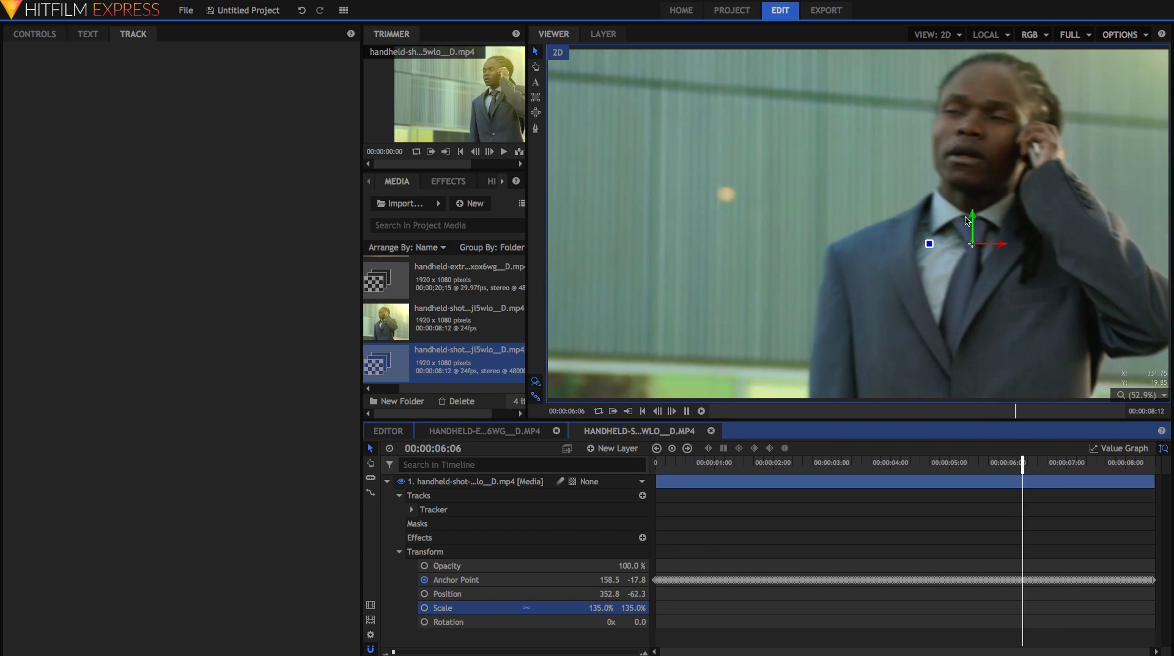
key(space)
click(943, 463)
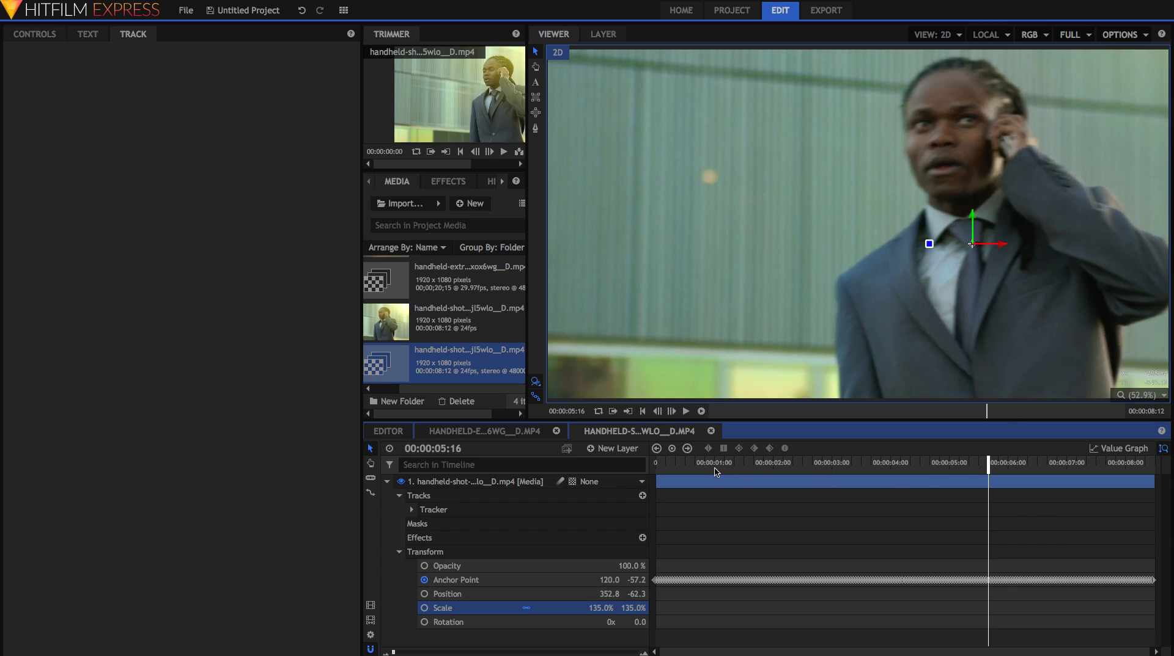
drag(695, 471, 636, 481)
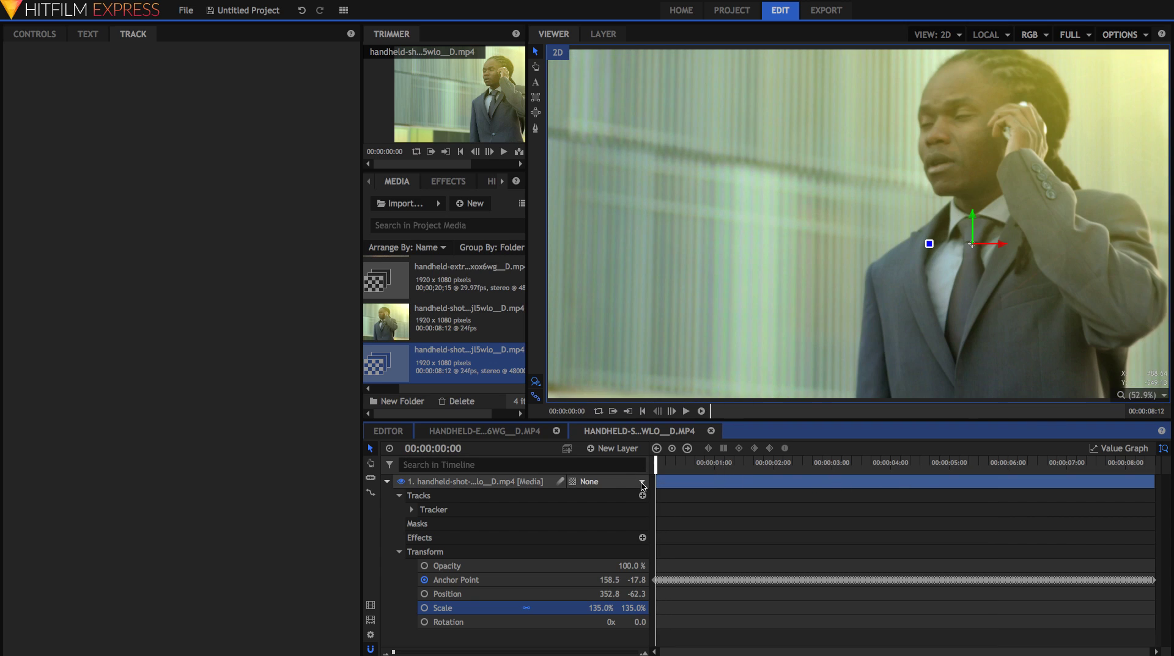
key(space)
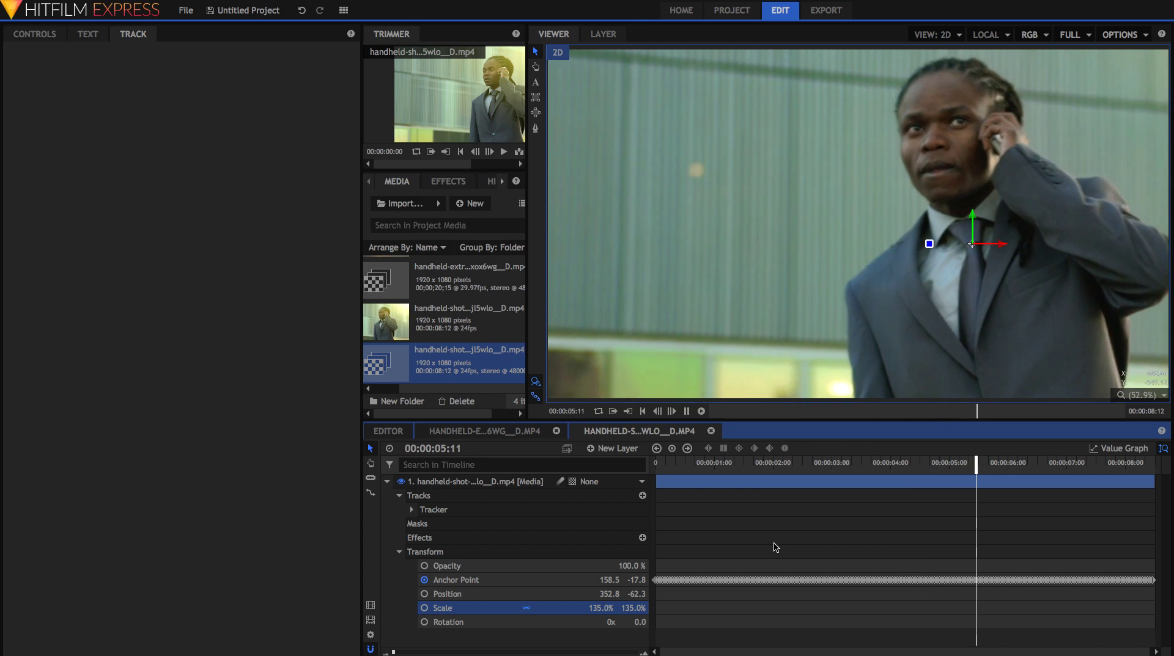
key(space)
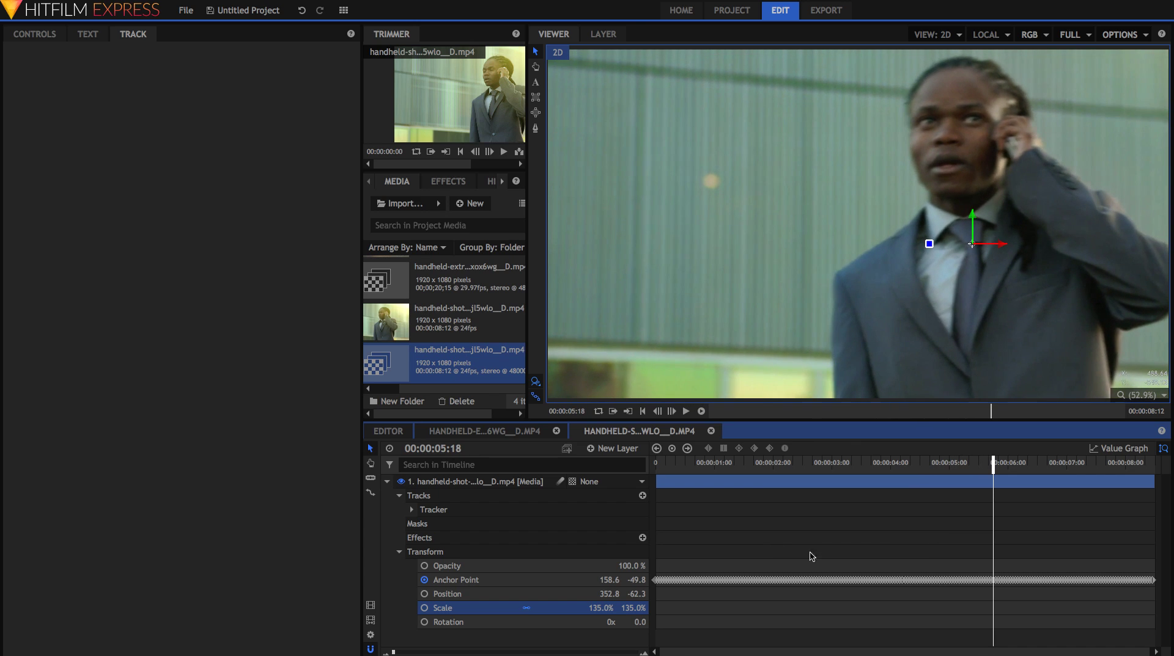
click(829, 463)
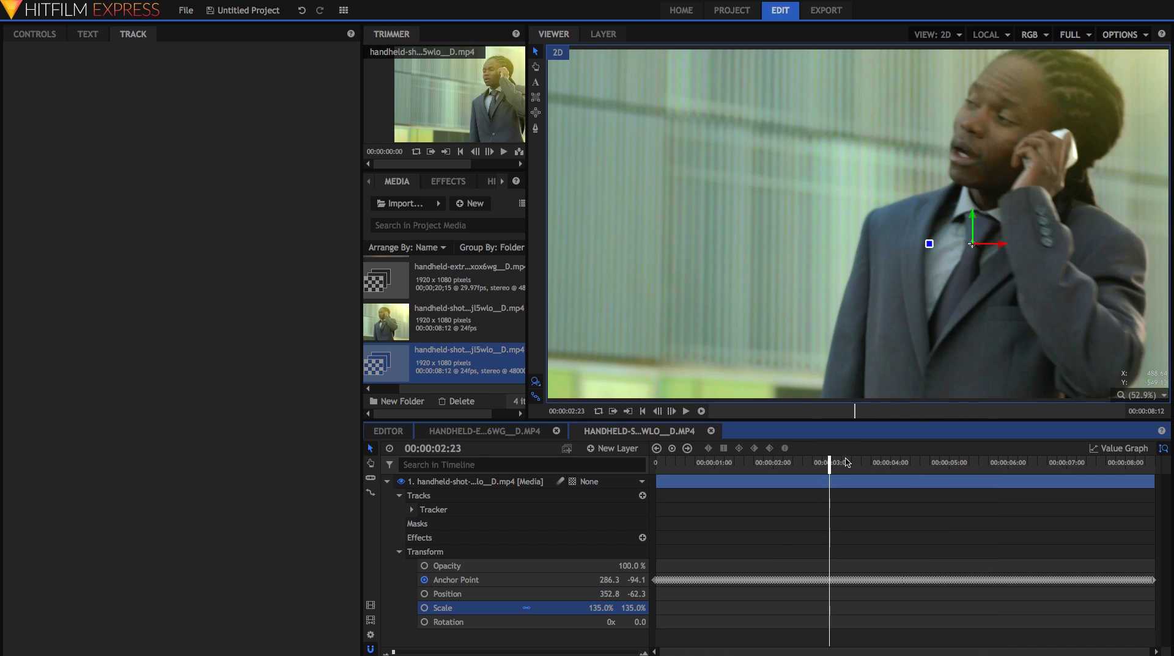